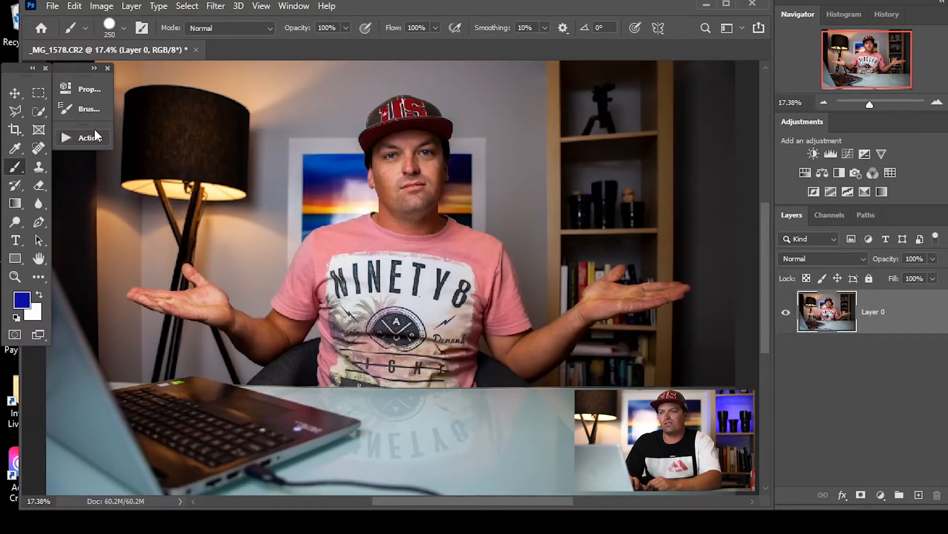
Open the Actions list and start recording a new action named one click outline
click(283, 7)
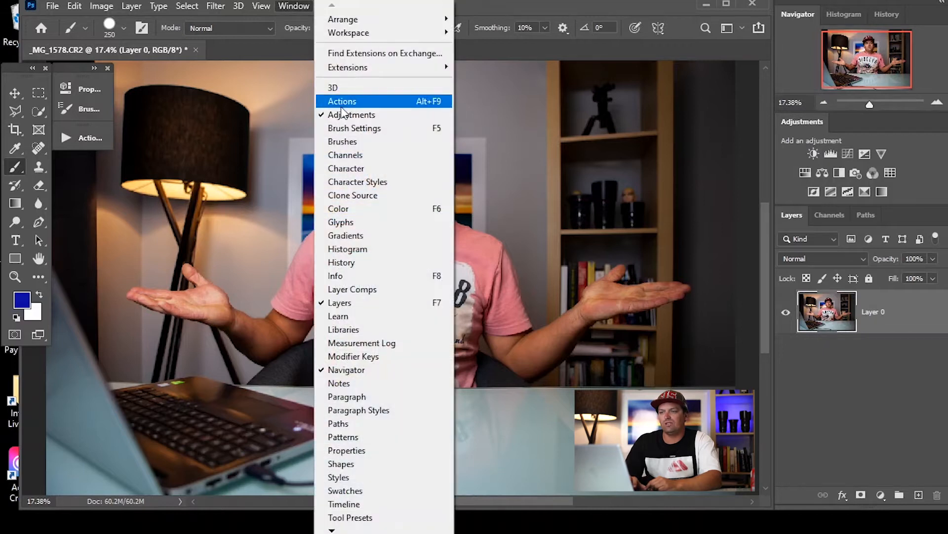
click(292, 7)
click(73, 140)
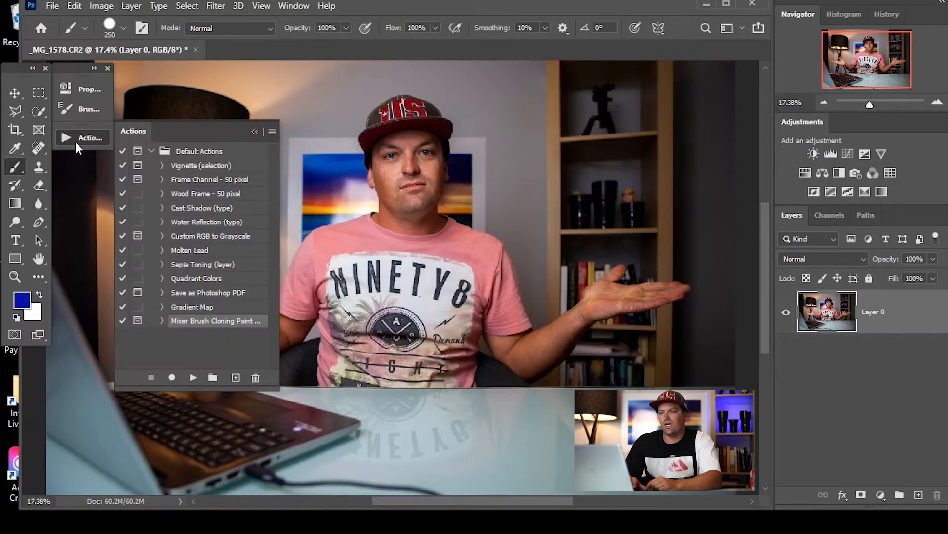
click(236, 378)
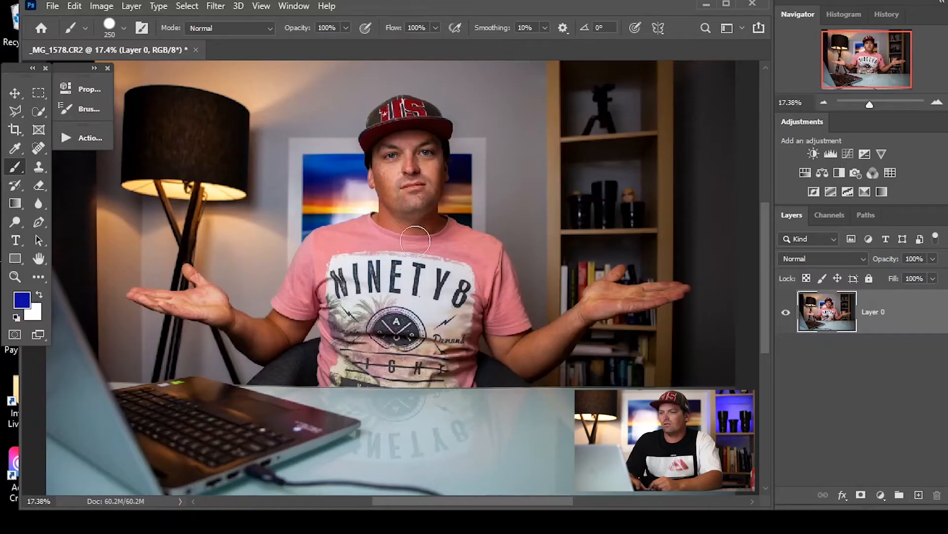
With the Quick Selection tool active, run Select Subject on the photo and save the selection as a new channel named cut out
click(43, 114)
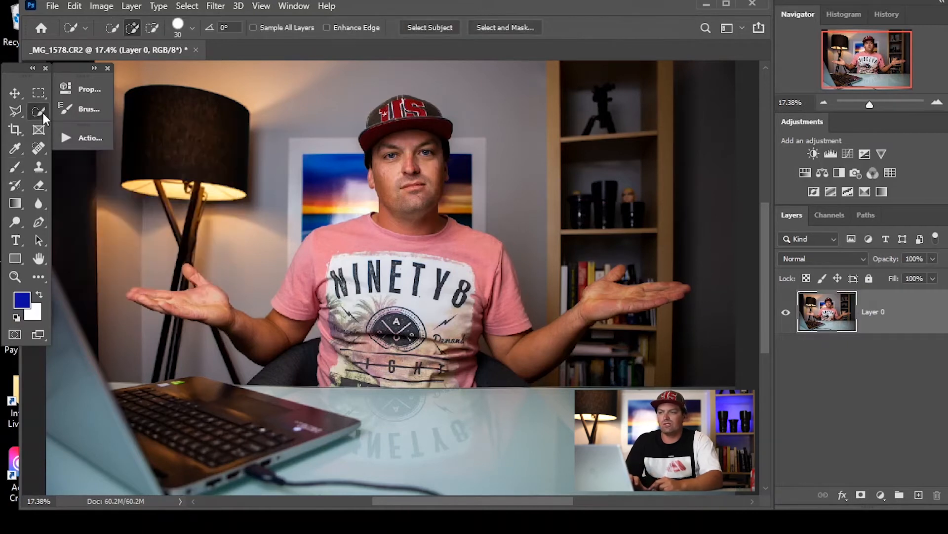
click(432, 29)
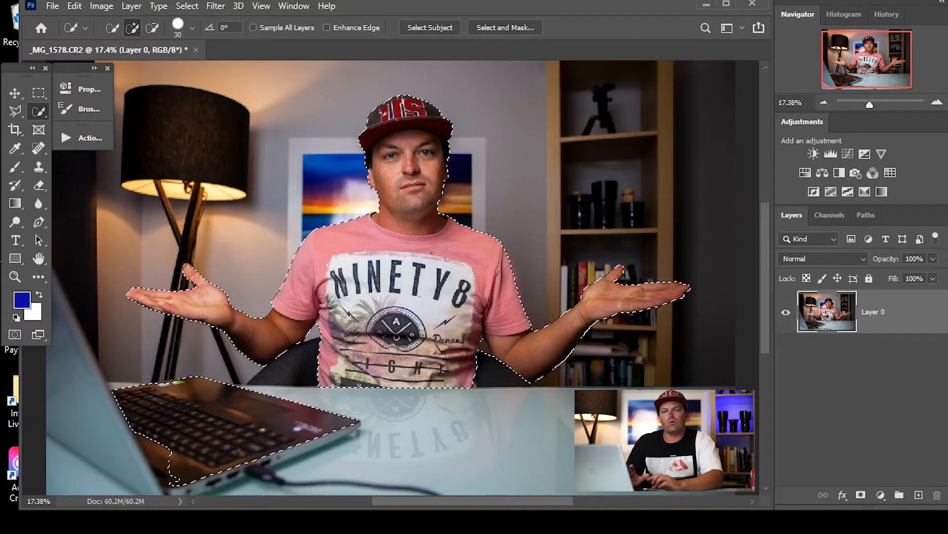
right_click(441, 271)
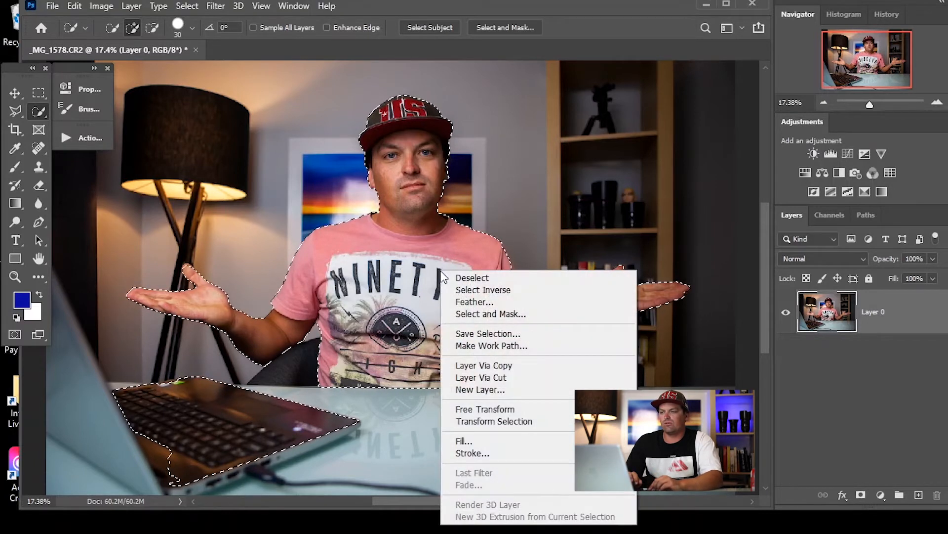
click(481, 335)
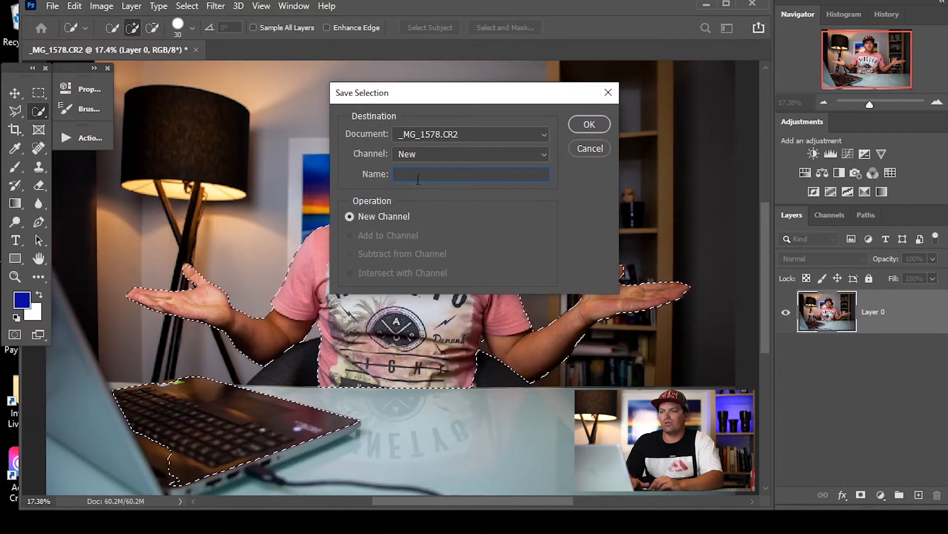
text(cut out)
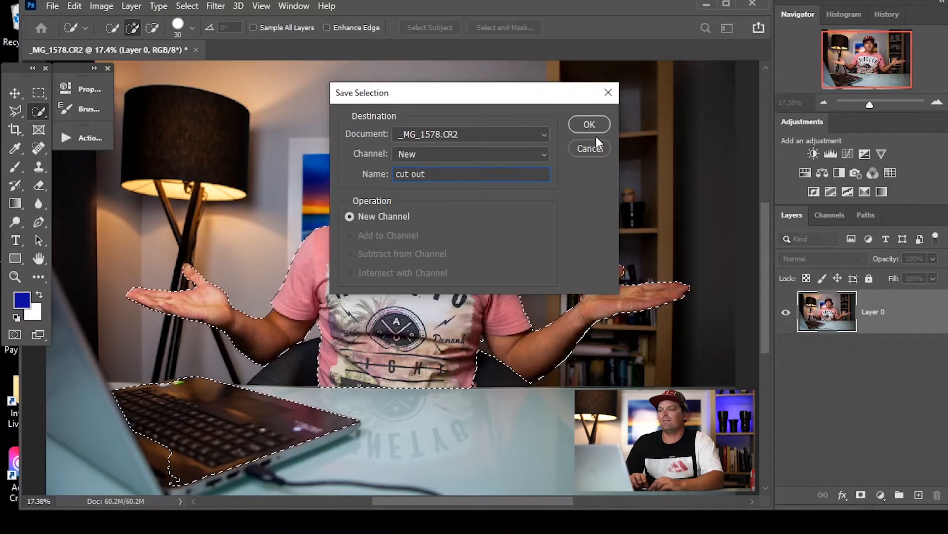
click(597, 129)
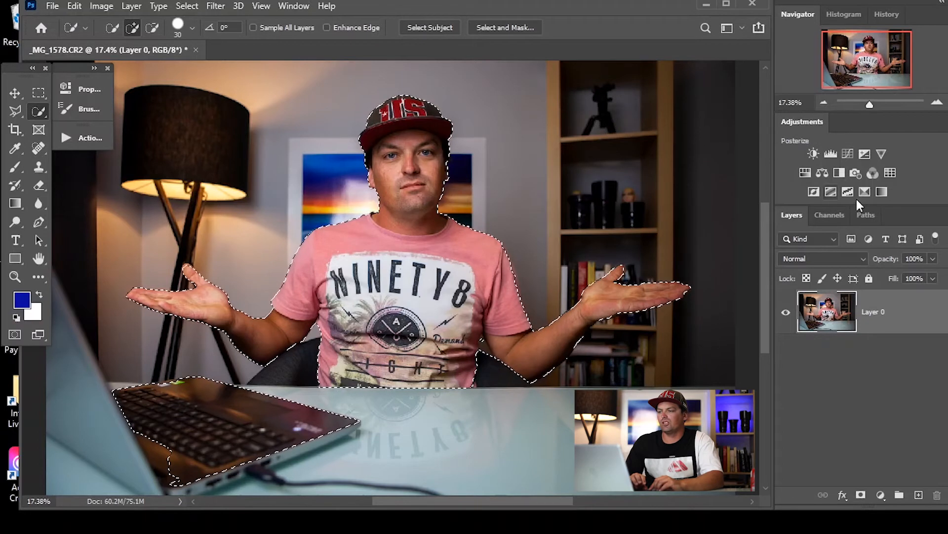
click(839, 215)
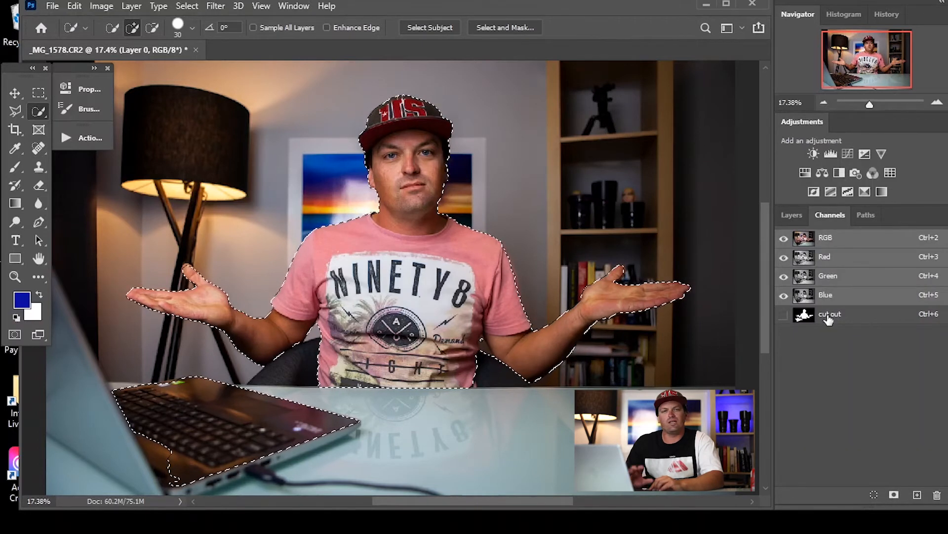
click(798, 214)
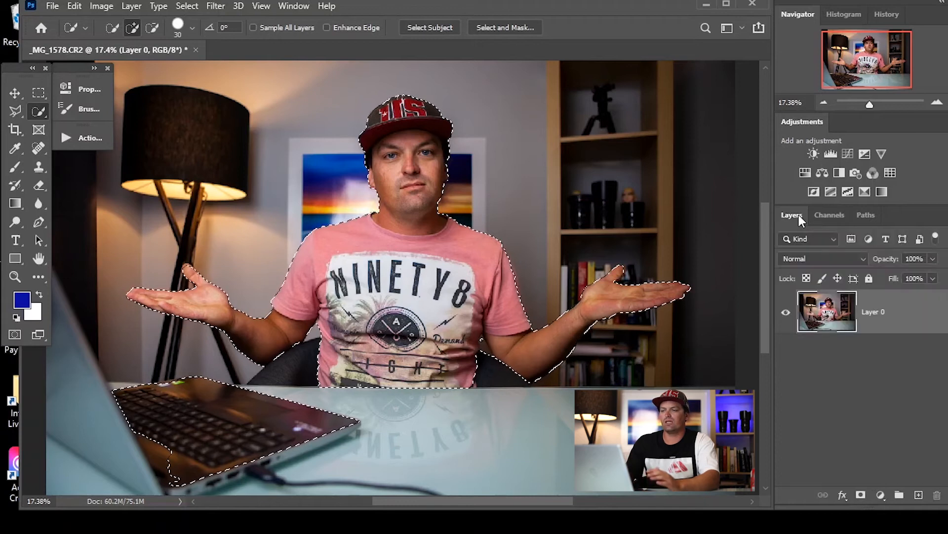
Copy the selected subject onto a new layer, and hide and reshow Layer 0 to check the cutout
right_click(421, 277)
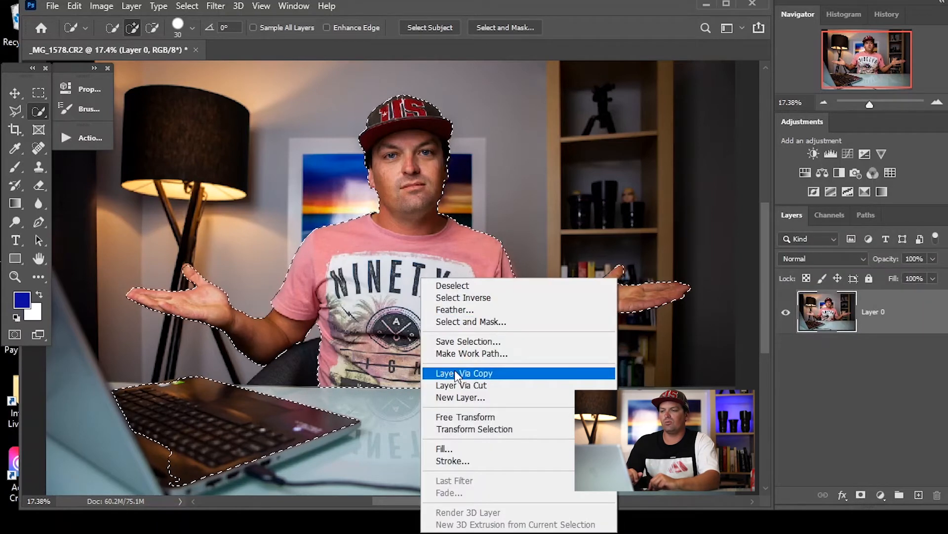
click(503, 376)
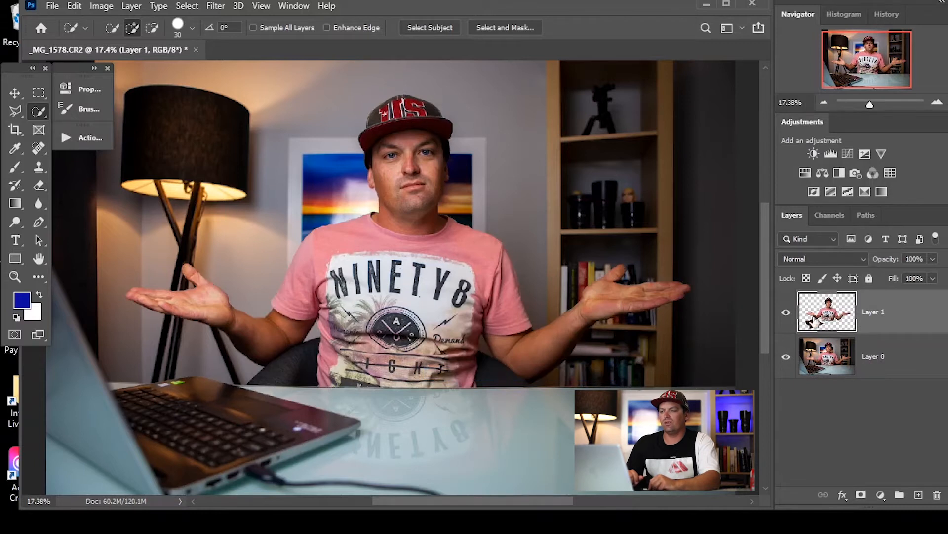
click(786, 357)
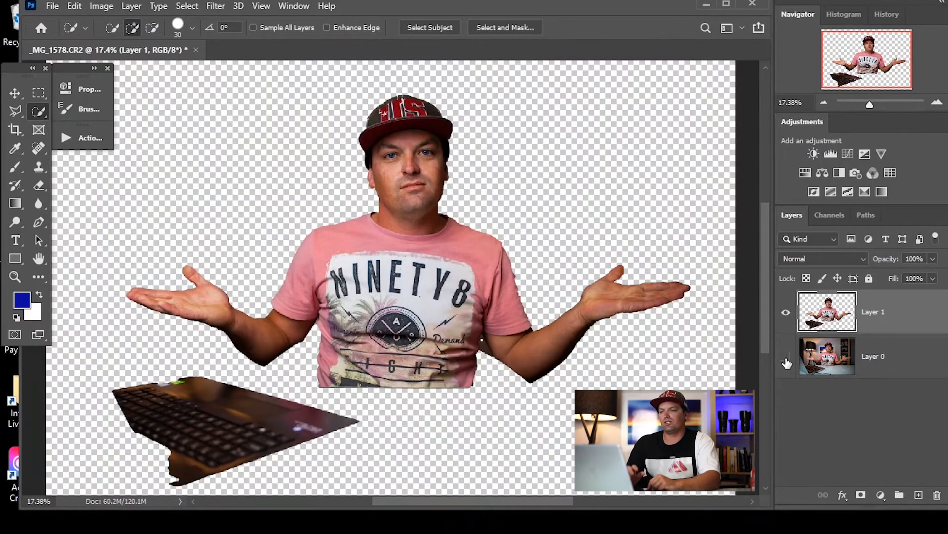
click(786, 357)
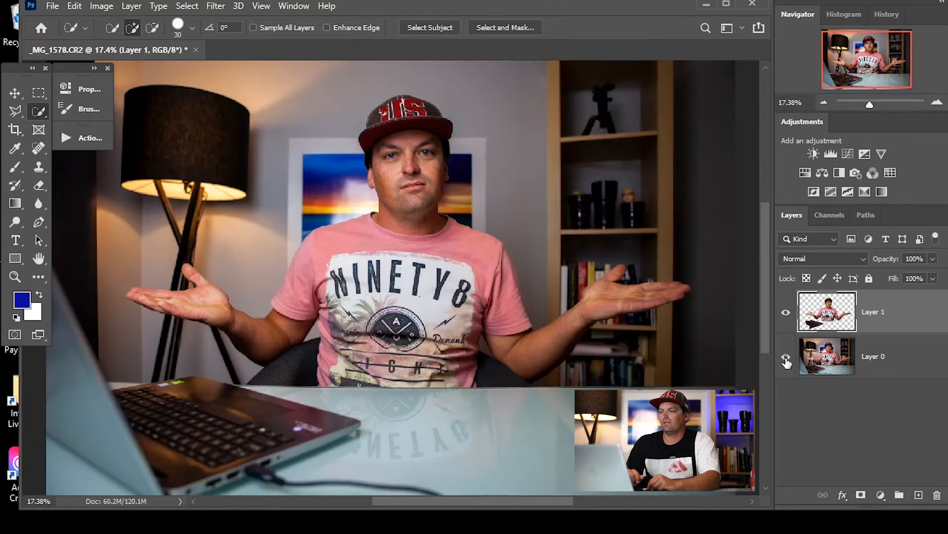
Add a white Solid Color fill layer directly above Layer 0, then return to the Quick Selection tool
click(835, 364)
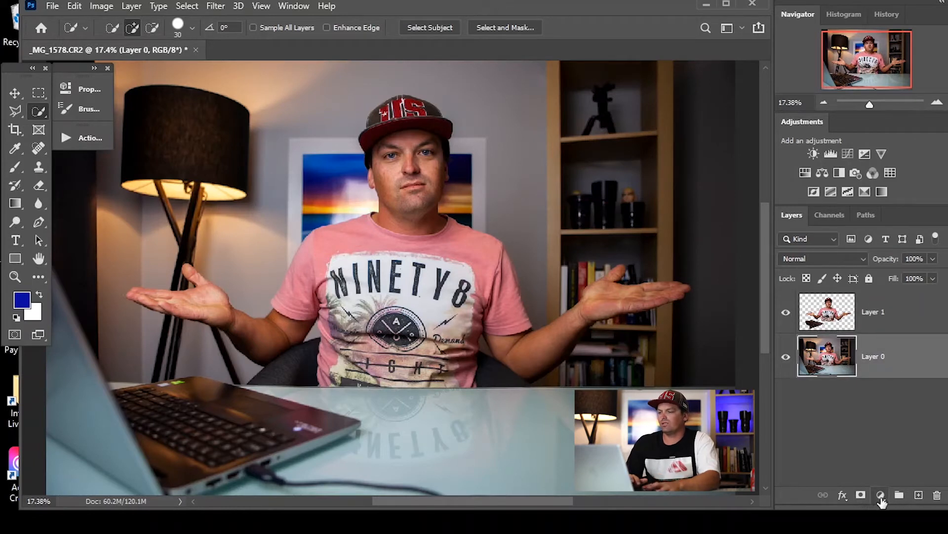
click(880, 495)
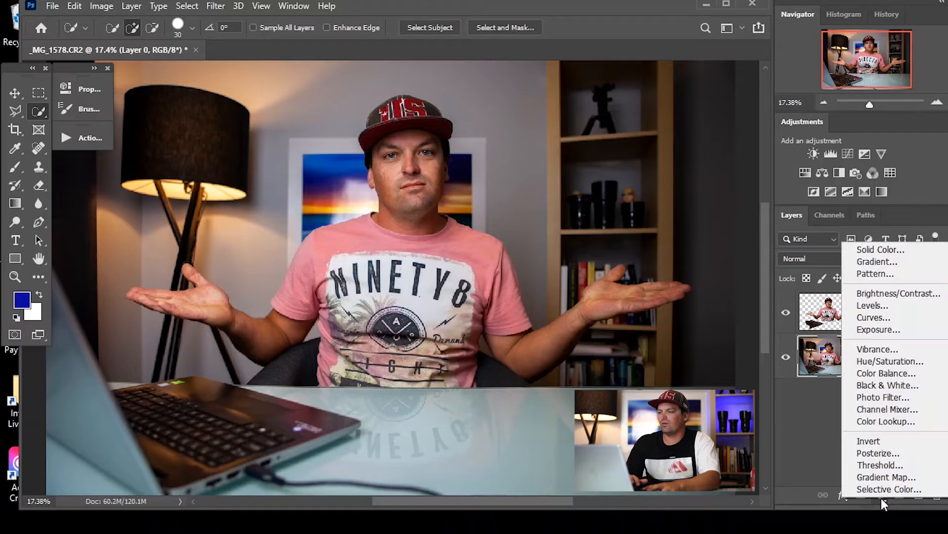
click(895, 252)
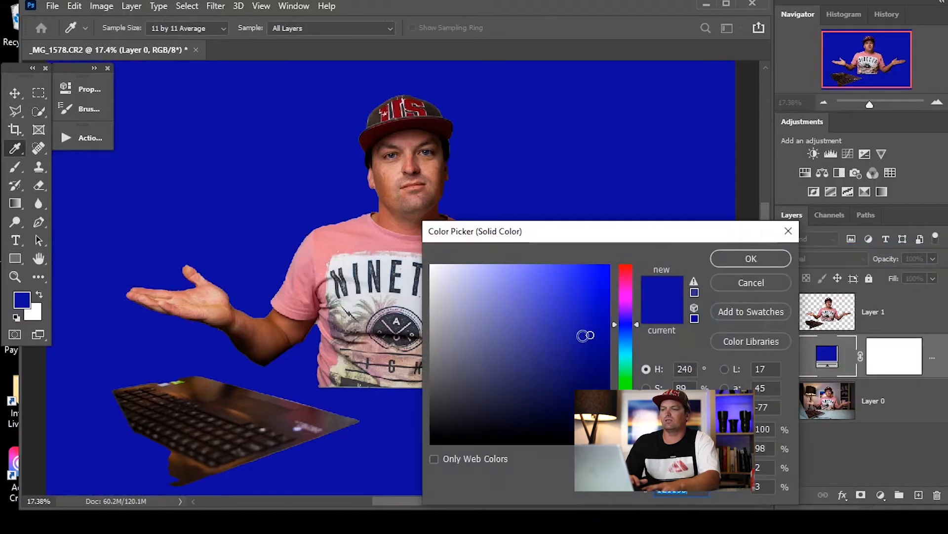
drag(573, 330, 431, 266)
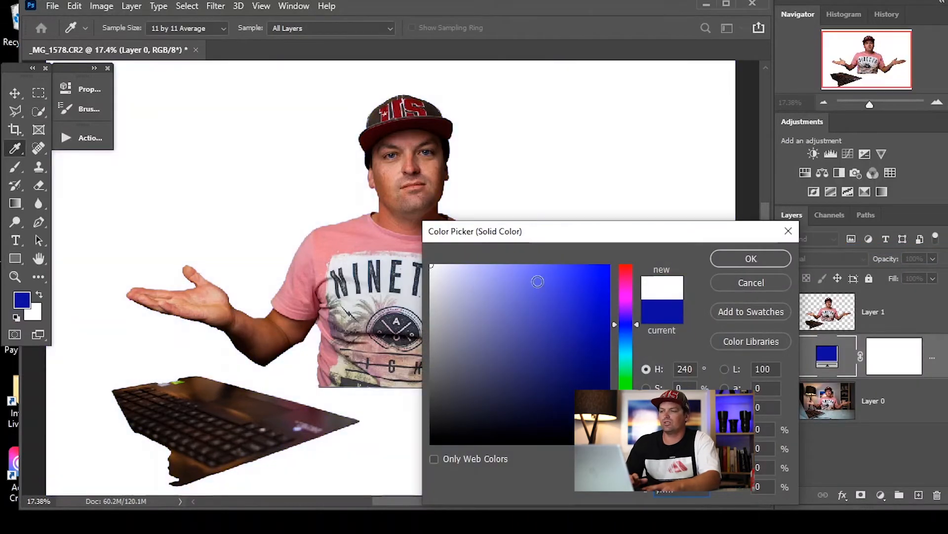
click(757, 256)
key(w)
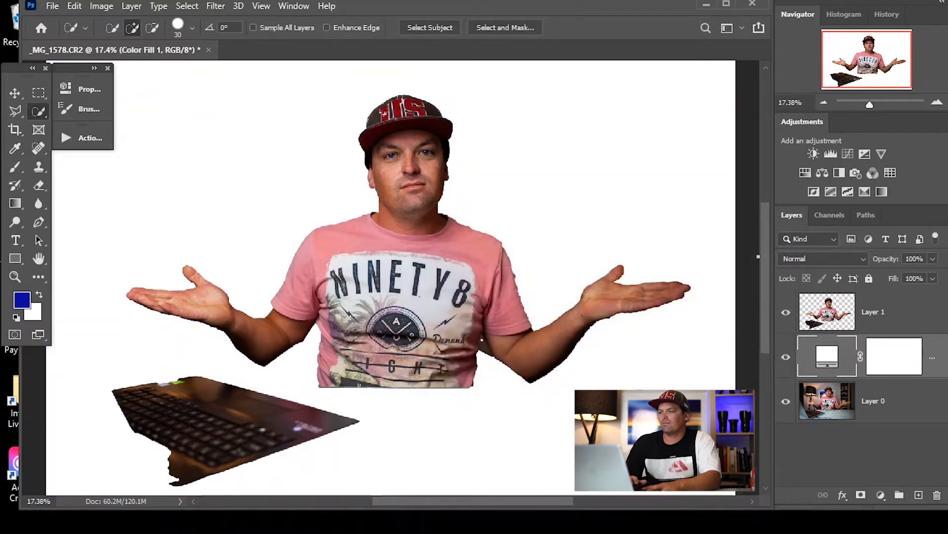
Load the cut out channel as a selection and expand it by 25 pixels
click(831, 217)
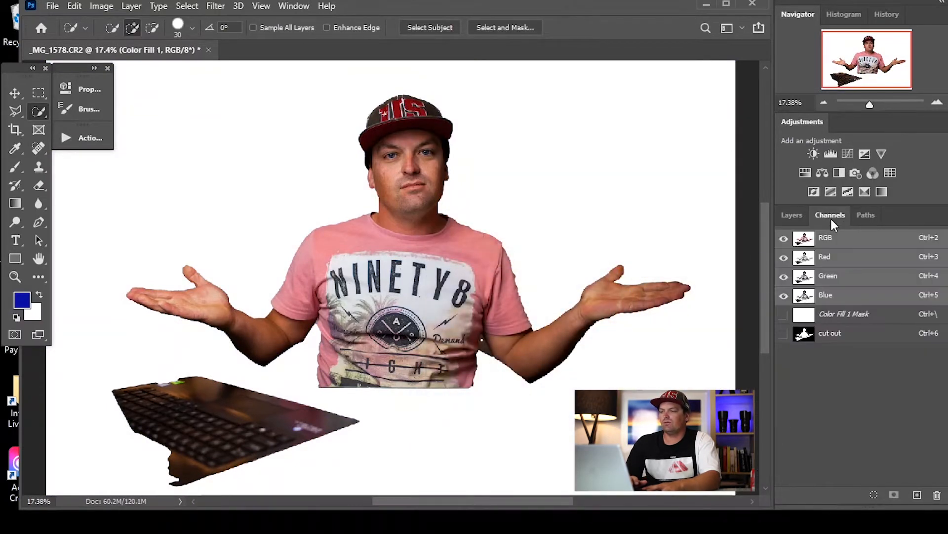
ctrl+click(832, 334)
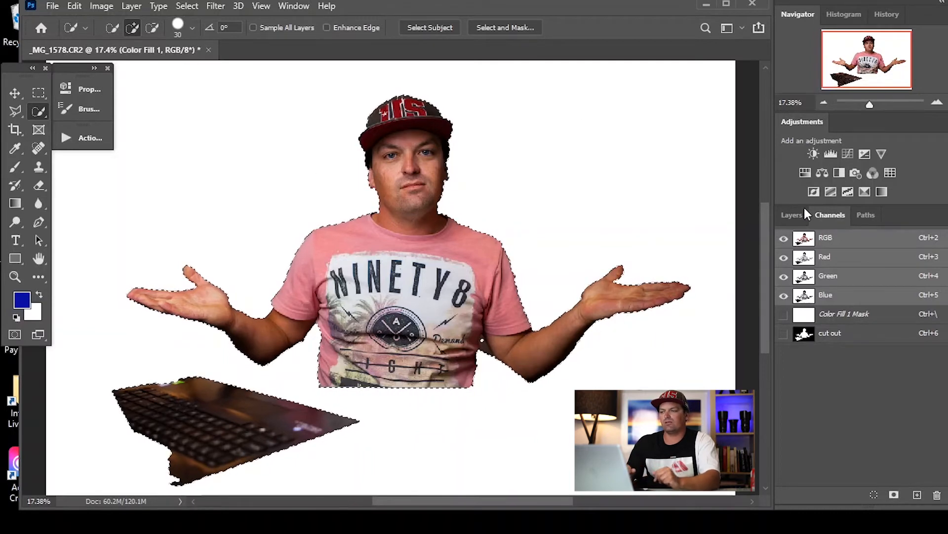
click(791, 215)
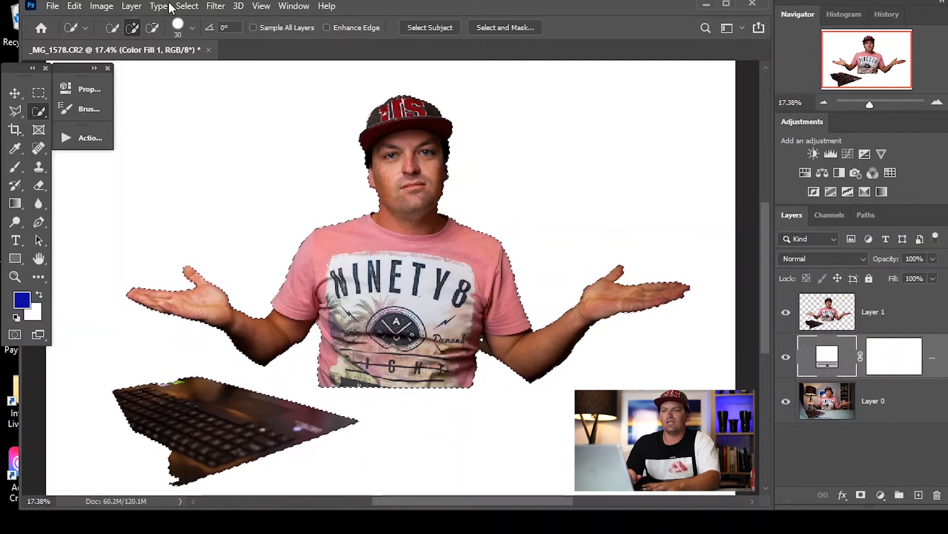
click(187, 6)
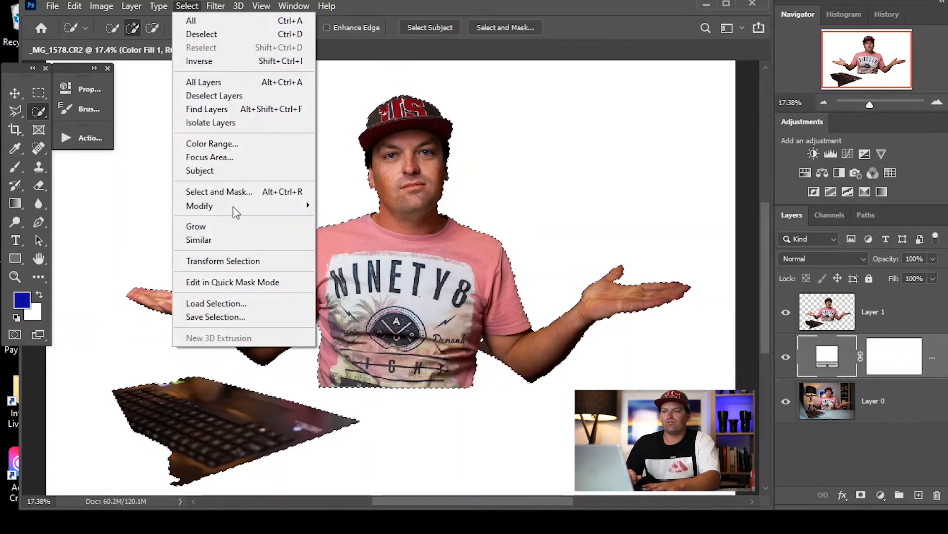
mouse_move(235, 211)
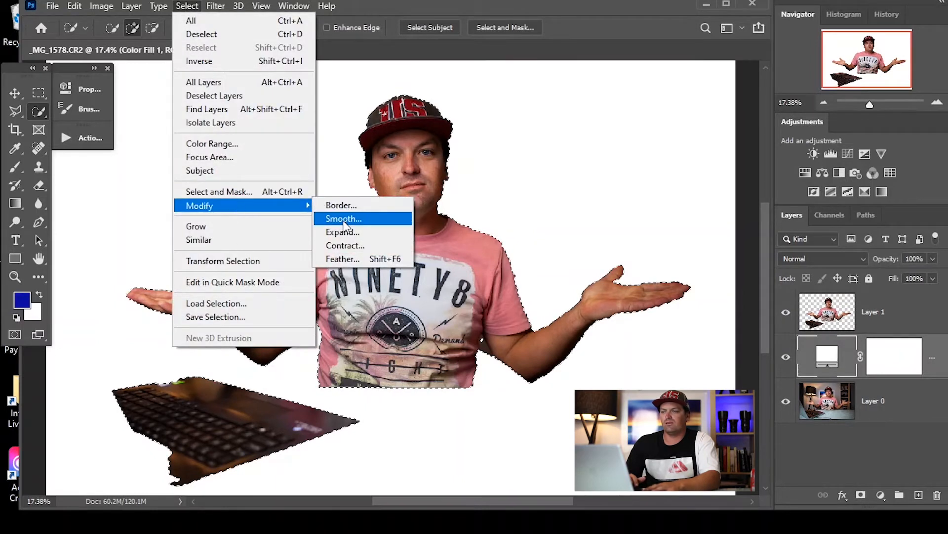
click(346, 232)
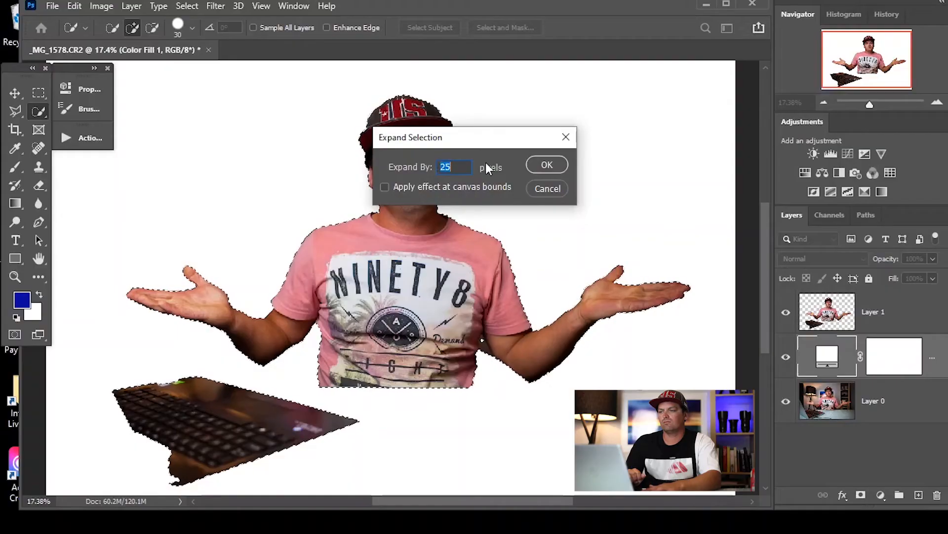
click(557, 165)
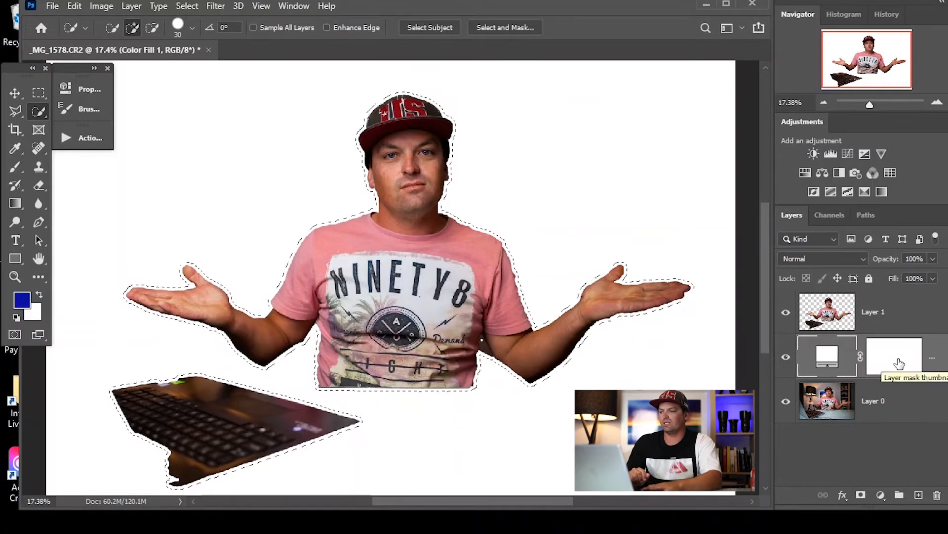
Replace the white fill layer's blank mask with a new mask made from the expanded selection
drag(899, 363, 937, 494)
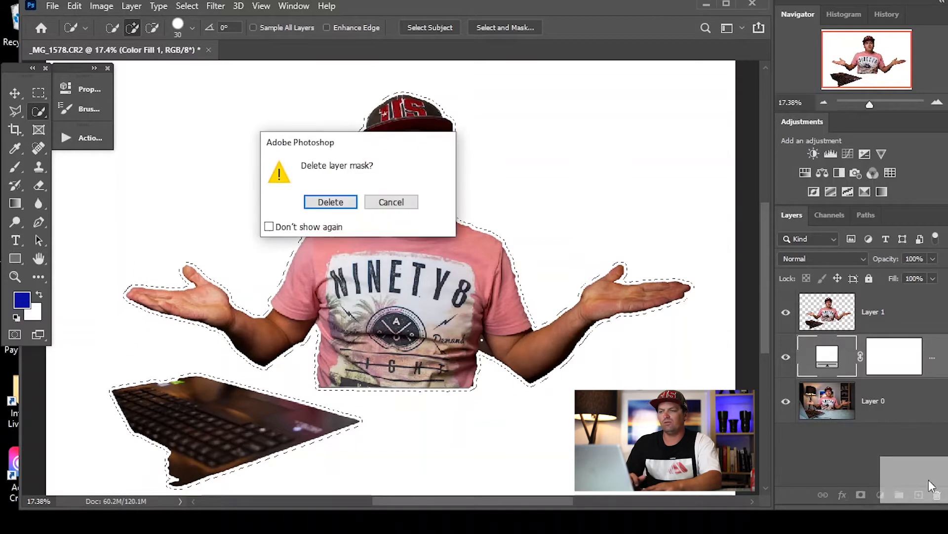
click(332, 203)
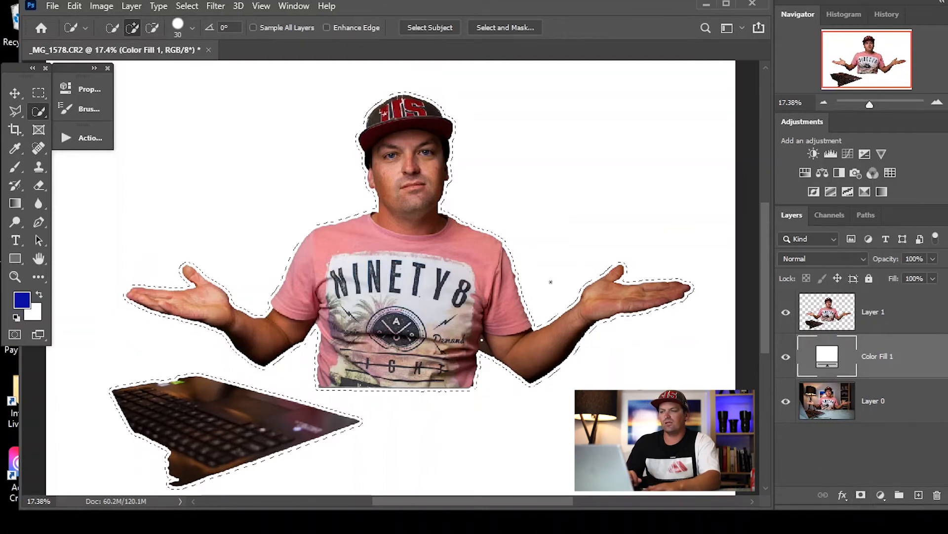
click(860, 495)
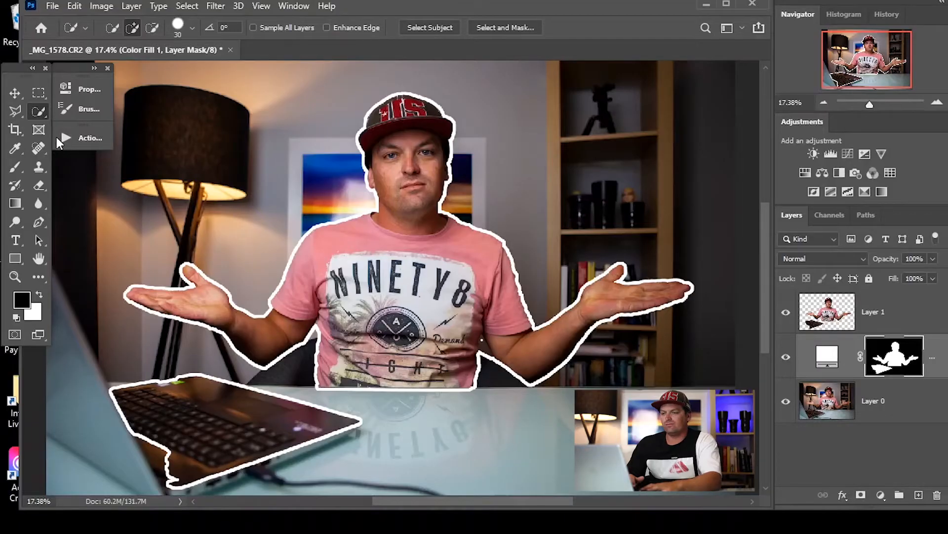
Finish recording the one click outline action, check its recorded steps and collapse the Actions list
click(63, 137)
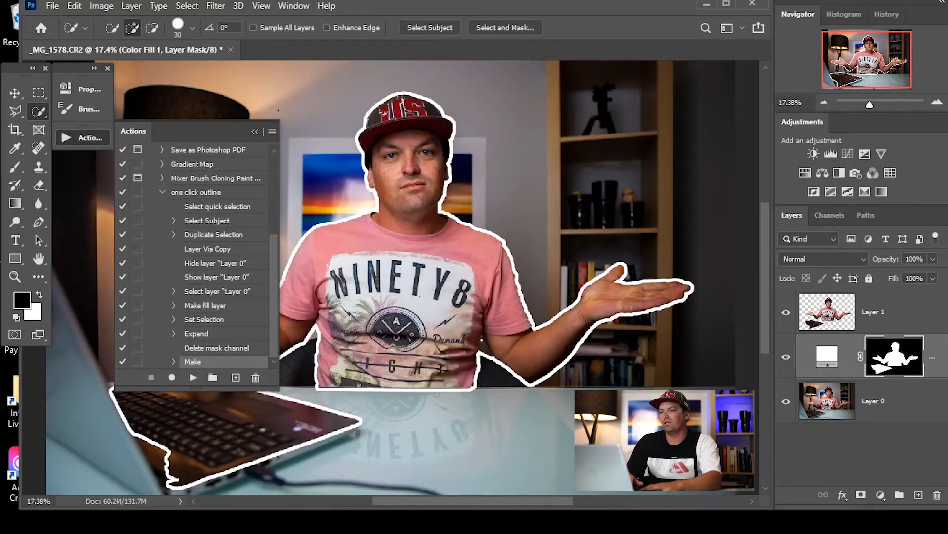
click(254, 134)
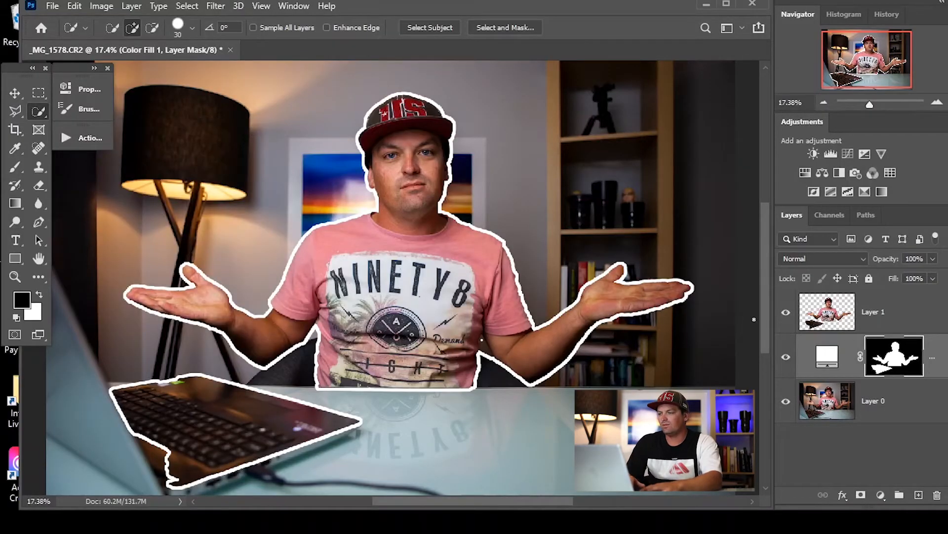
Delete the subject copy layer, the white fill layer and the cut out channel to restore the plain photo
click(922, 328)
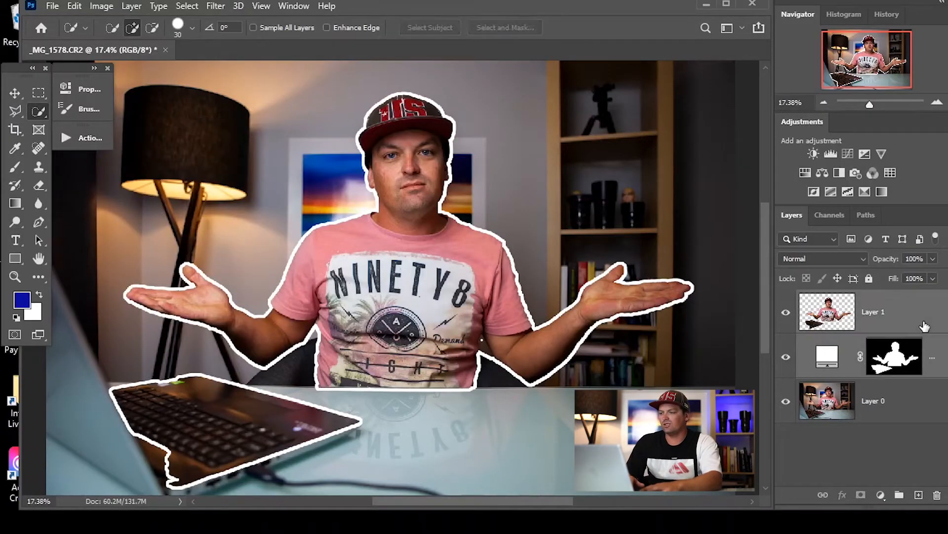
click(937, 495)
click(348, 205)
click(840, 215)
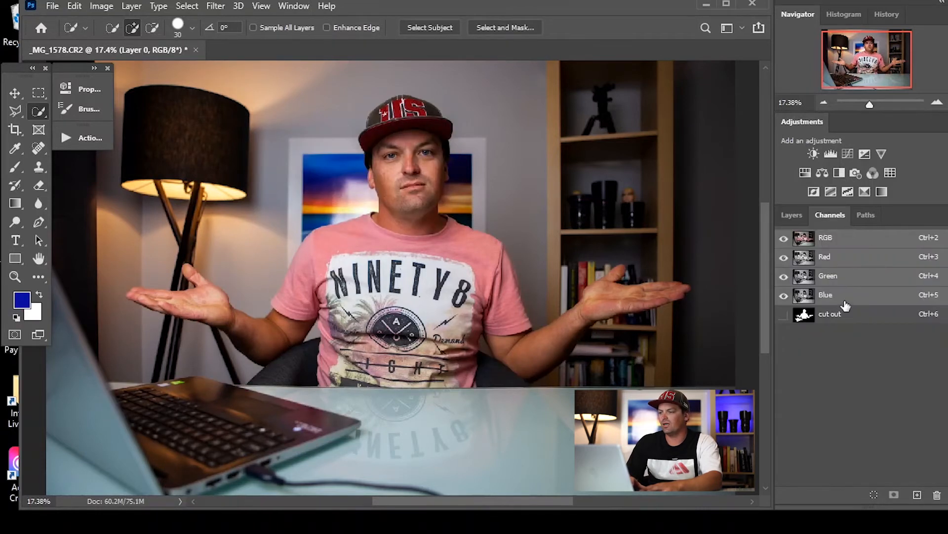
drag(849, 316, 937, 494)
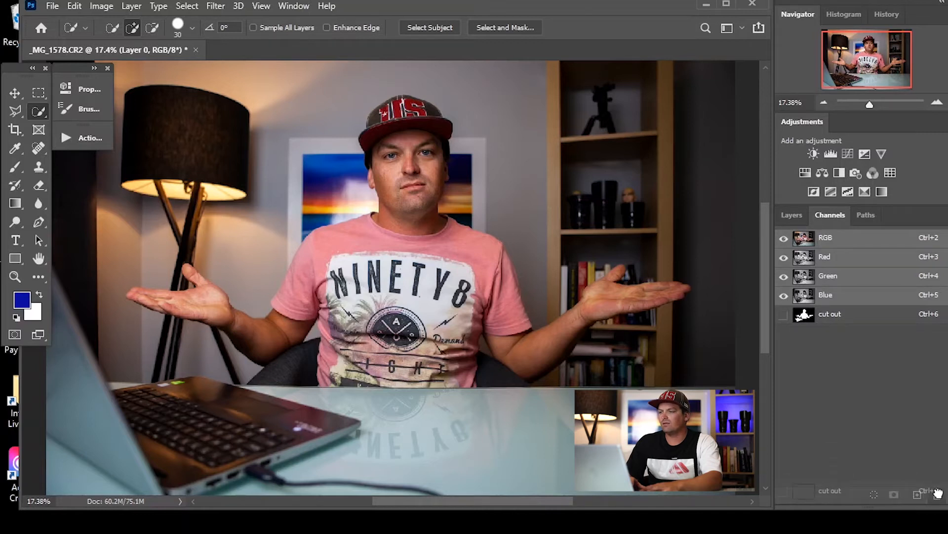
Run the one click outline action on the photo and hide the original photo layer, Layer 0
click(804, 208)
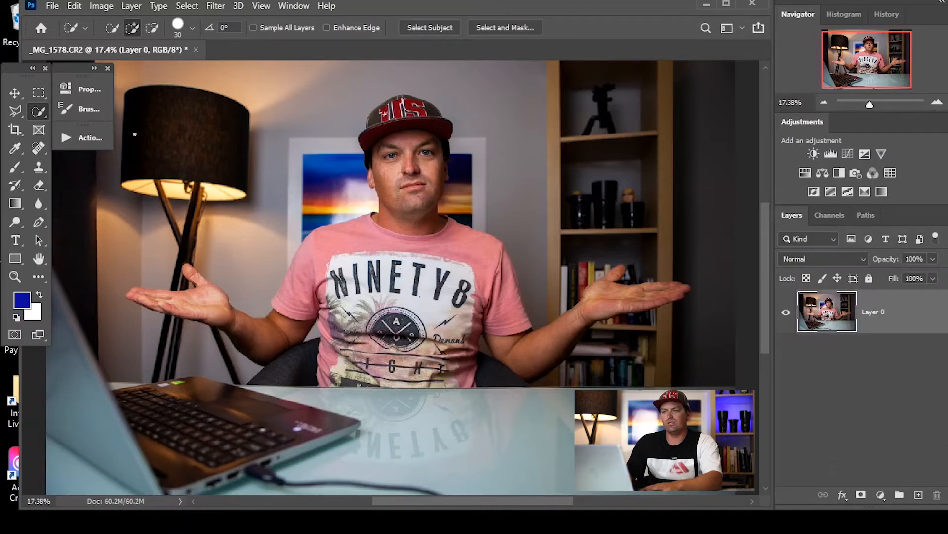
click(66, 138)
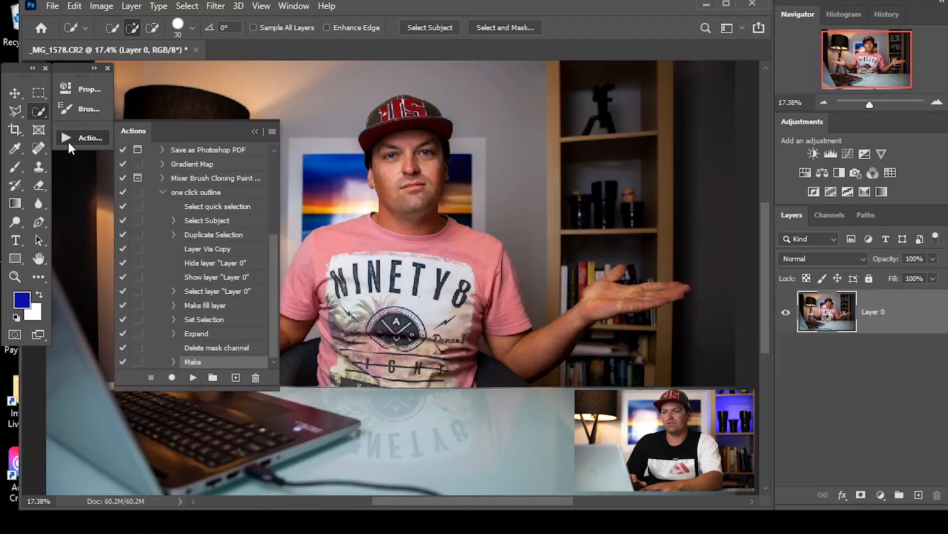
click(164, 193)
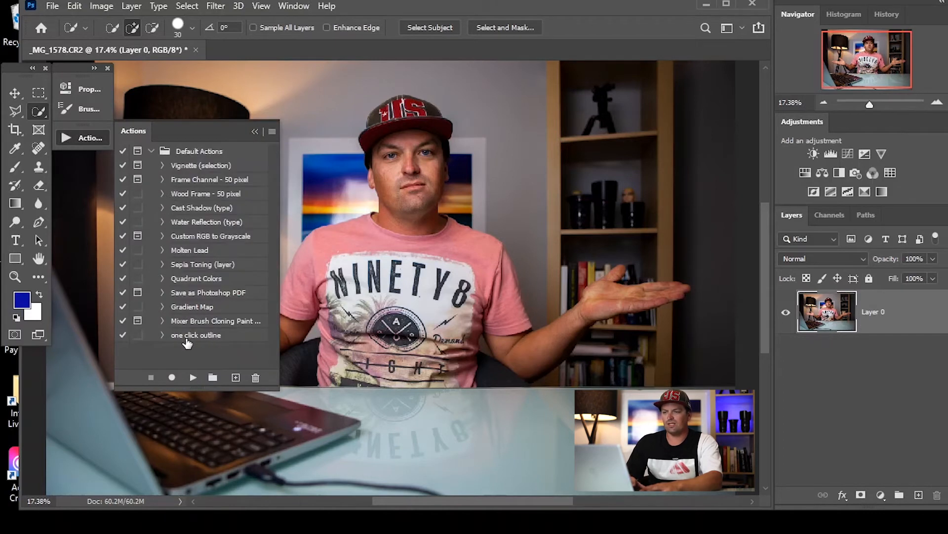
click(224, 340)
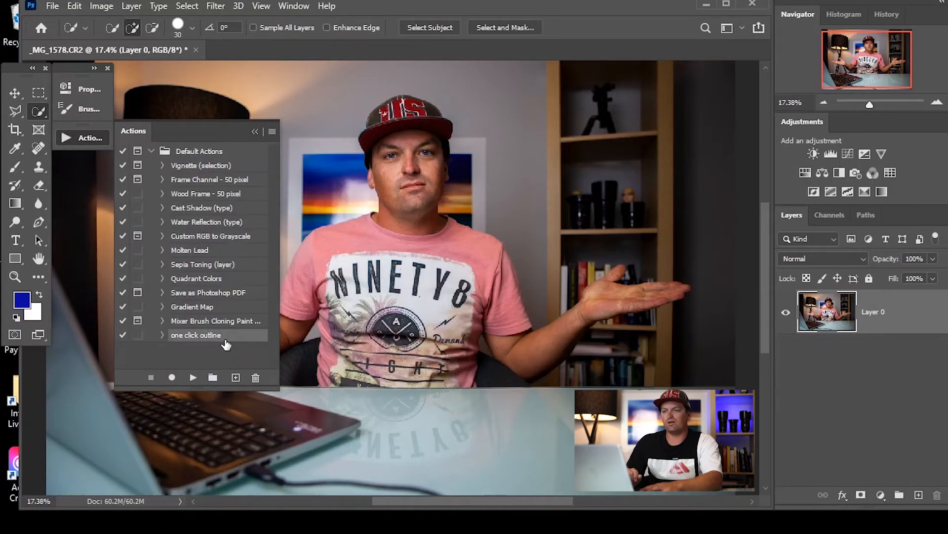
click(190, 379)
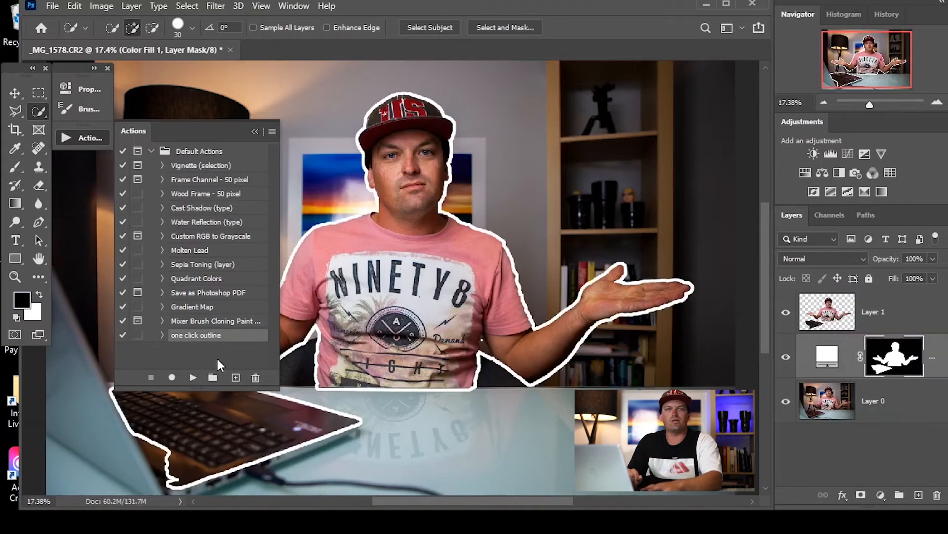
click(255, 130)
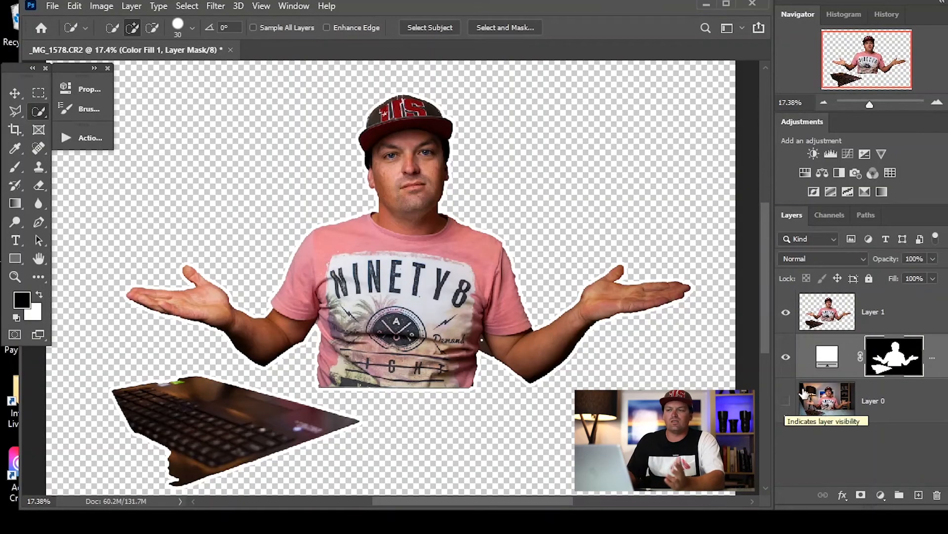
click(787, 402)
click(786, 402)
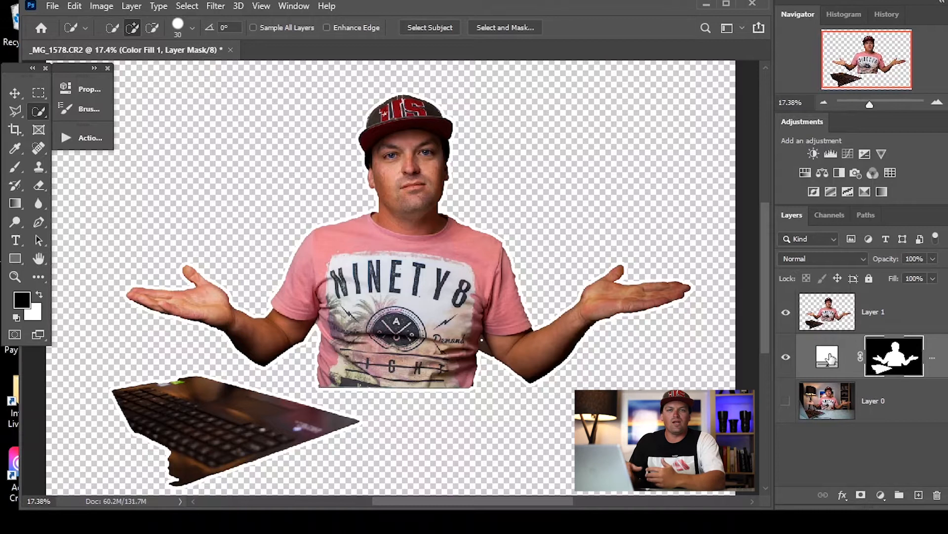
Try blue and pink as the outline fill layer's colour and set it back to white
click(830, 357)
double_click(830, 357)
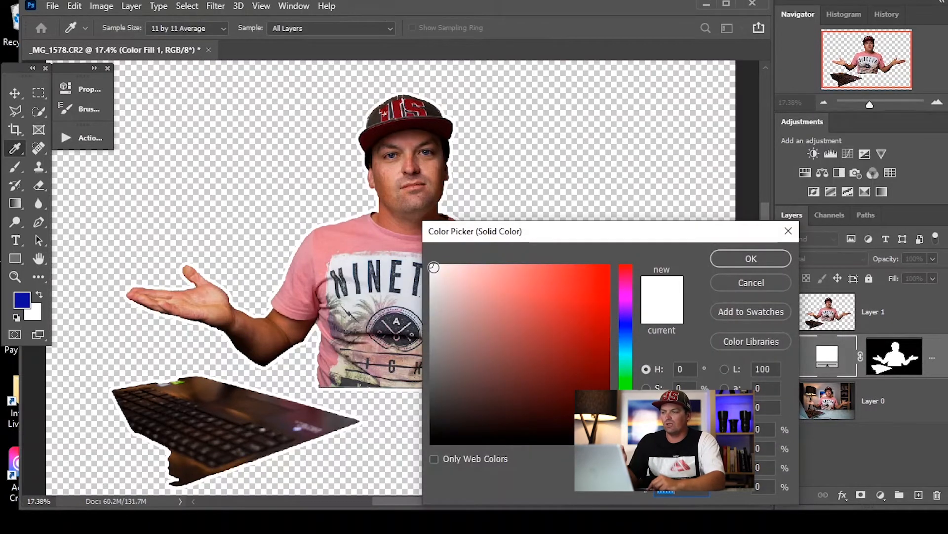
drag(632, 439, 635, 334)
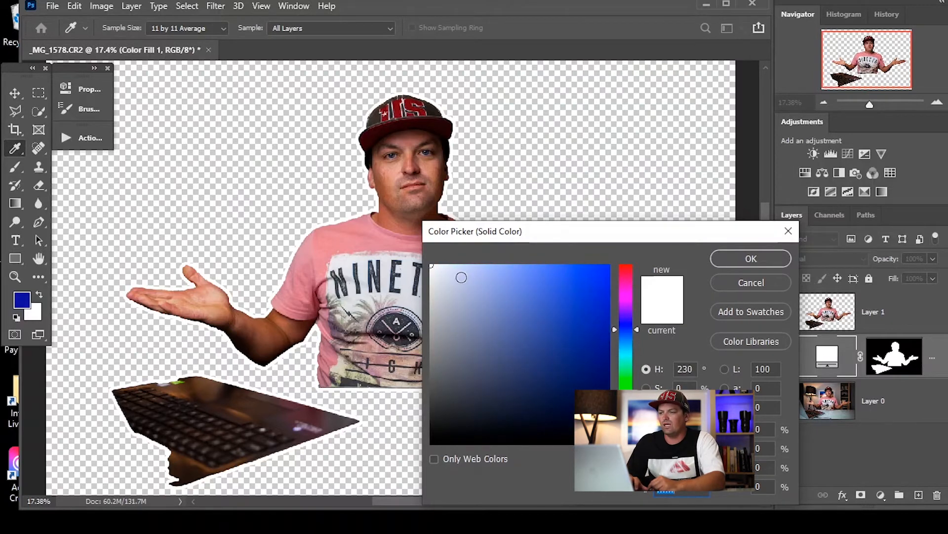
mouse_move(432, 266)
mouse_down()
mouse_move(561, 332)
mouse_move(591, 378)
mouse_move(597, 293)
mouse_up()
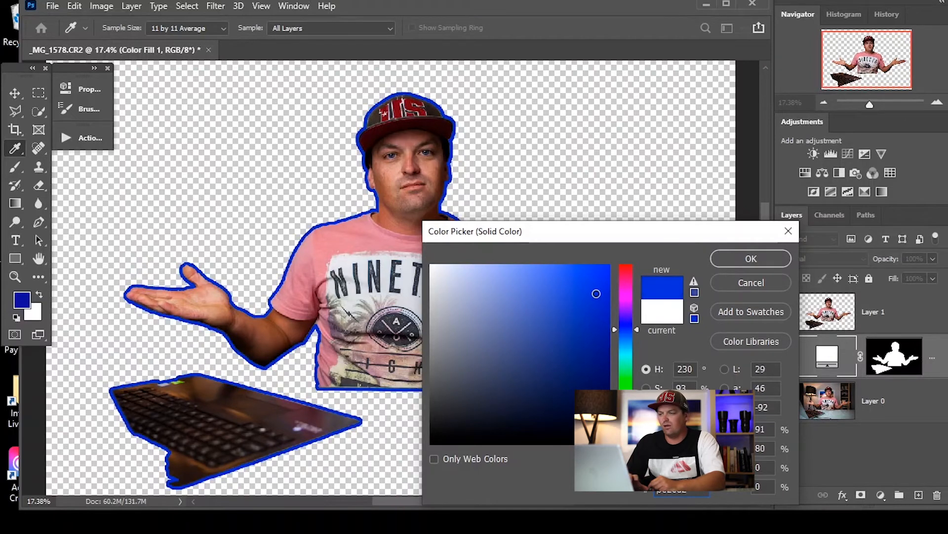
click(638, 330)
mouse_move(641, 340)
mouse_down()
mouse_move(647, 371)
mouse_move(641, 282)
mouse_up()
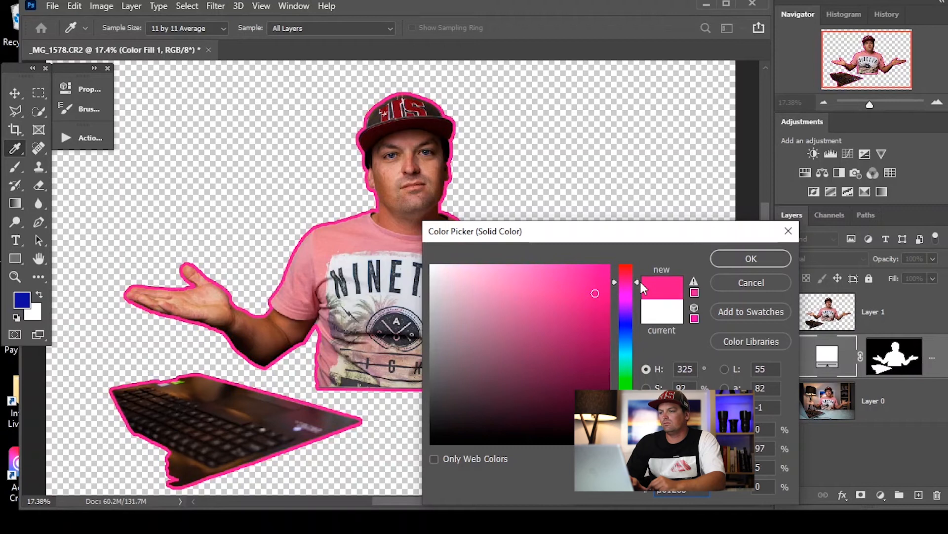
mouse_move(598, 291)
mouse_down()
mouse_move(561, 348)
mouse_move(528, 328)
mouse_move(606, 325)
mouse_up()
click(431, 266)
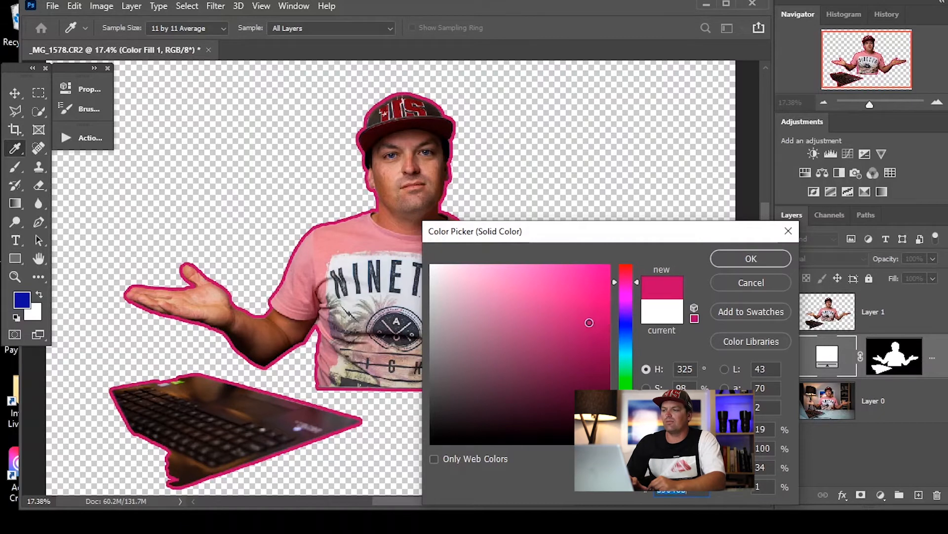
click(752, 258)
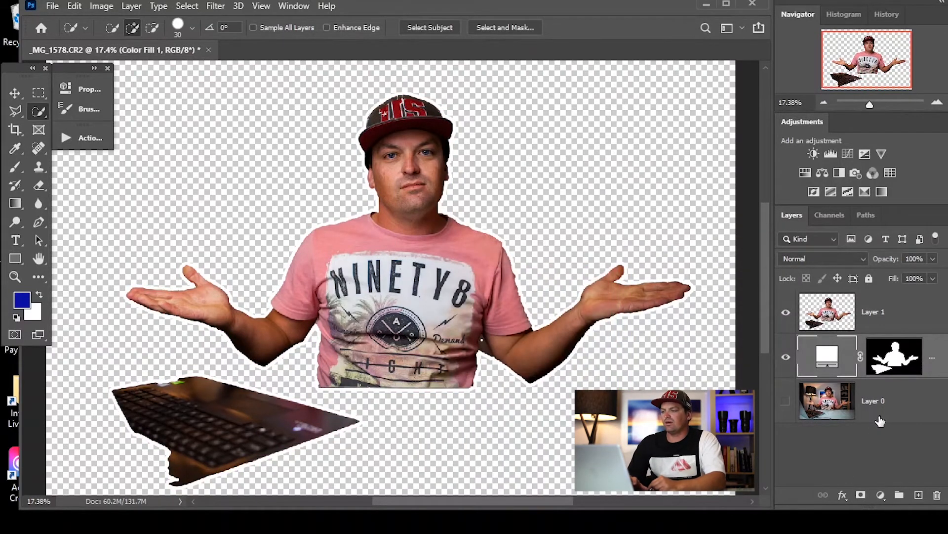
Add a gradient fill layer directly above Layer 0, beneath the white outline layer
click(846, 413)
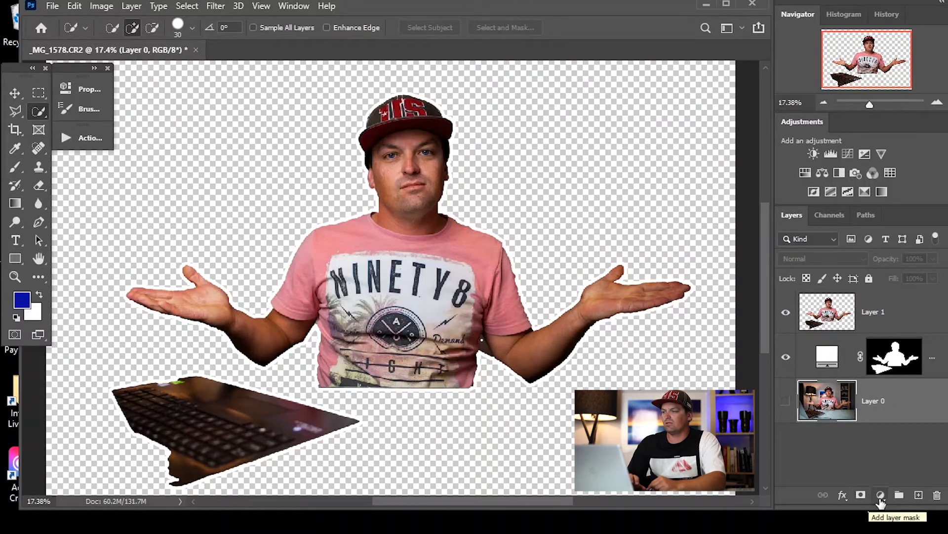
click(880, 495)
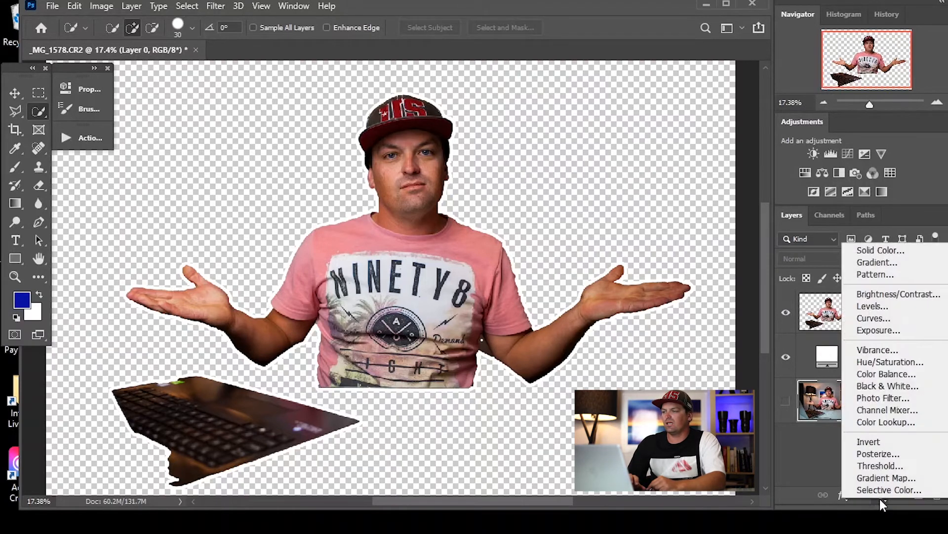
click(904, 262)
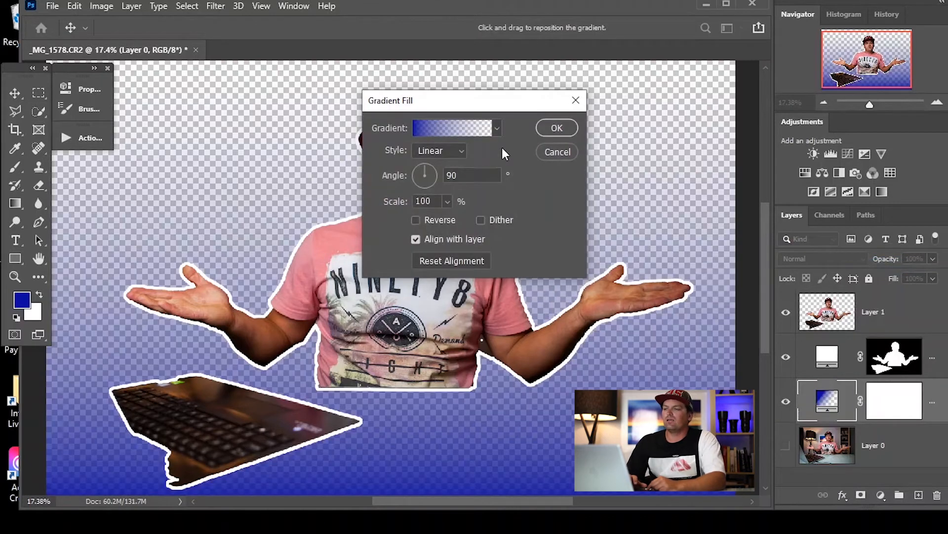
Set the gradient's end colour stop to bright magenta, about hue 304 at full saturation
click(480, 131)
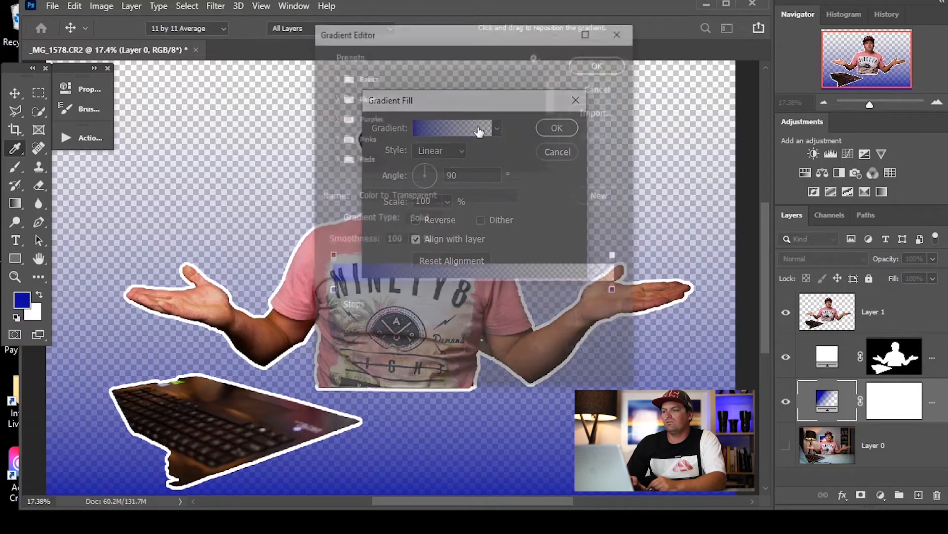
double_click(615, 291)
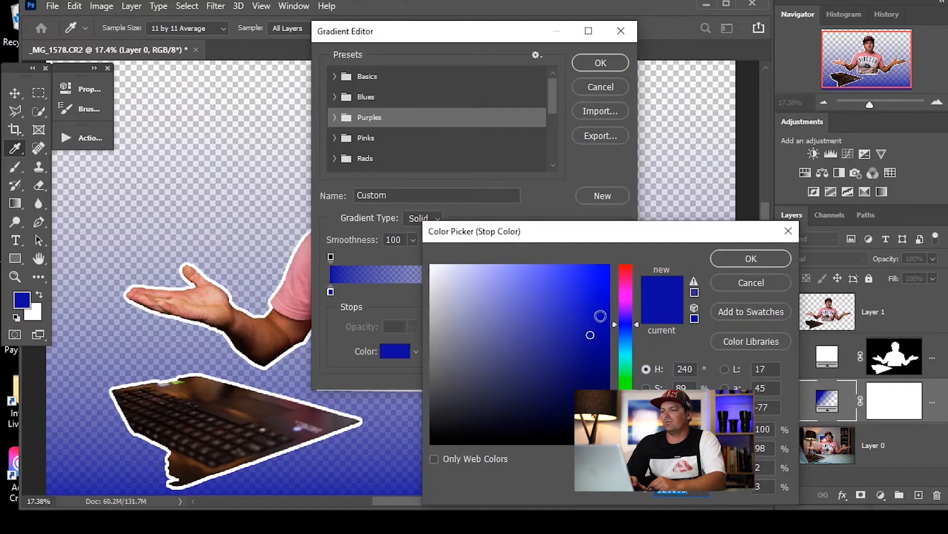
drag(616, 321, 615, 295)
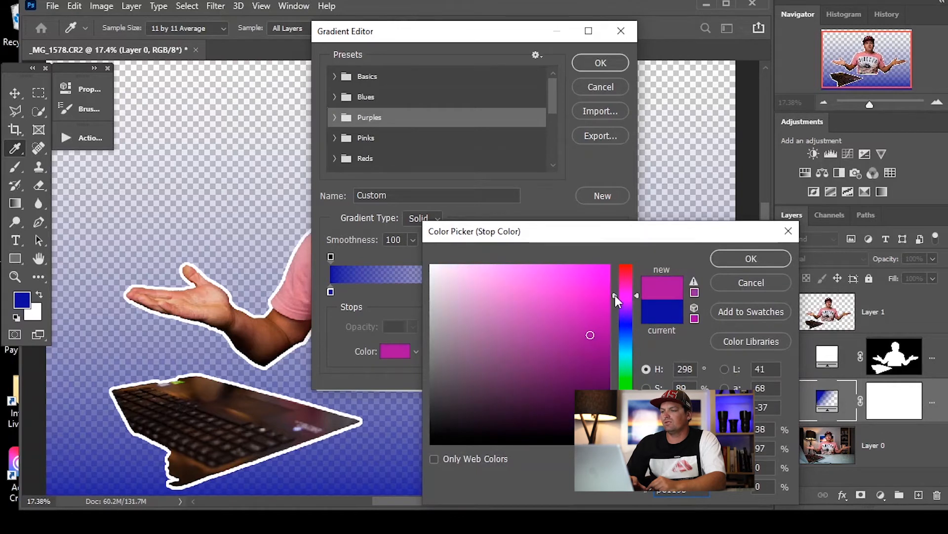
drag(590, 335, 610, 266)
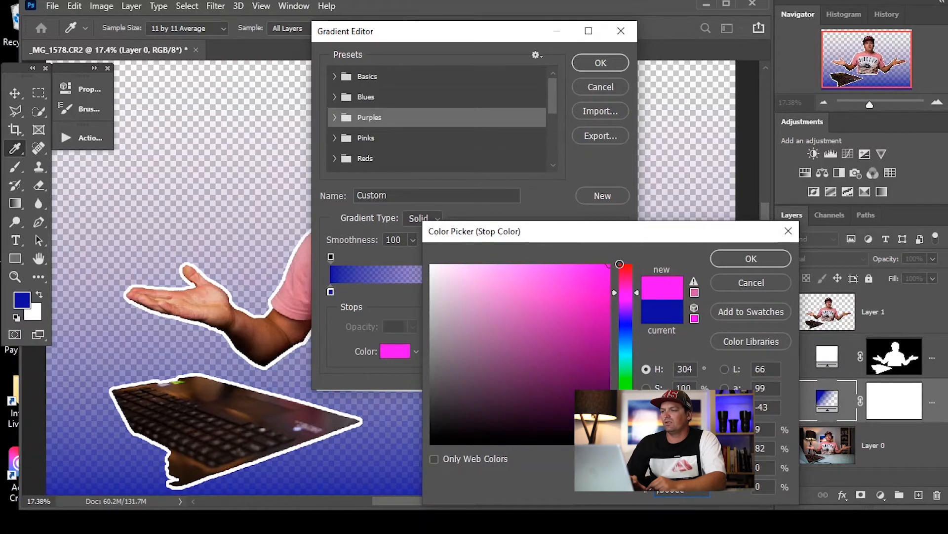
click(728, 252)
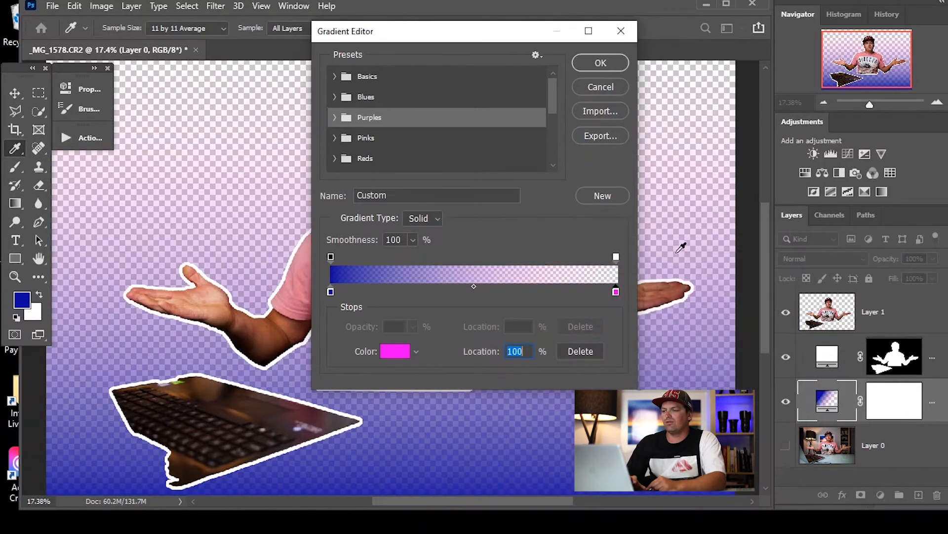
Set the gradient's transparent end stop to 100% opacity and accept the edited blue-to-magenta gradient
click(616, 257)
click(412, 326)
drag(411, 341, 532, 346)
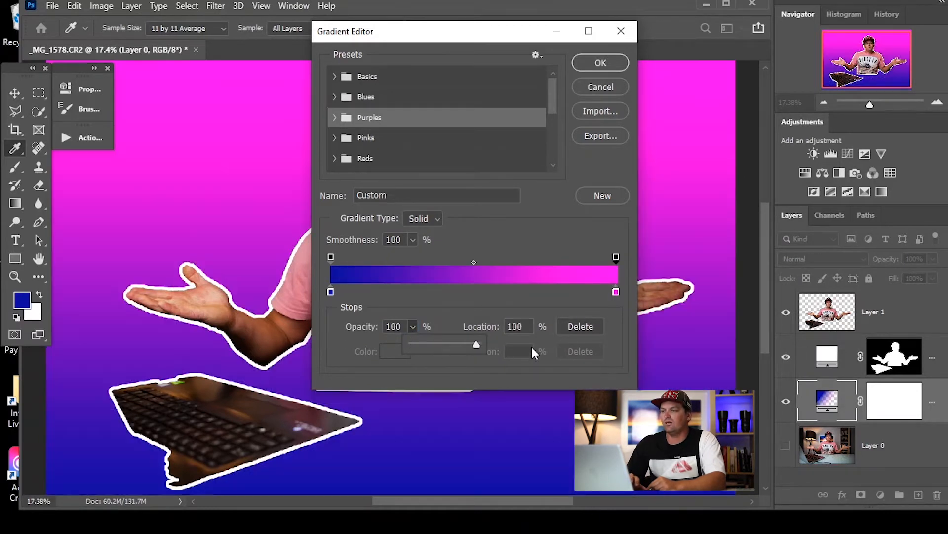
click(600, 64)
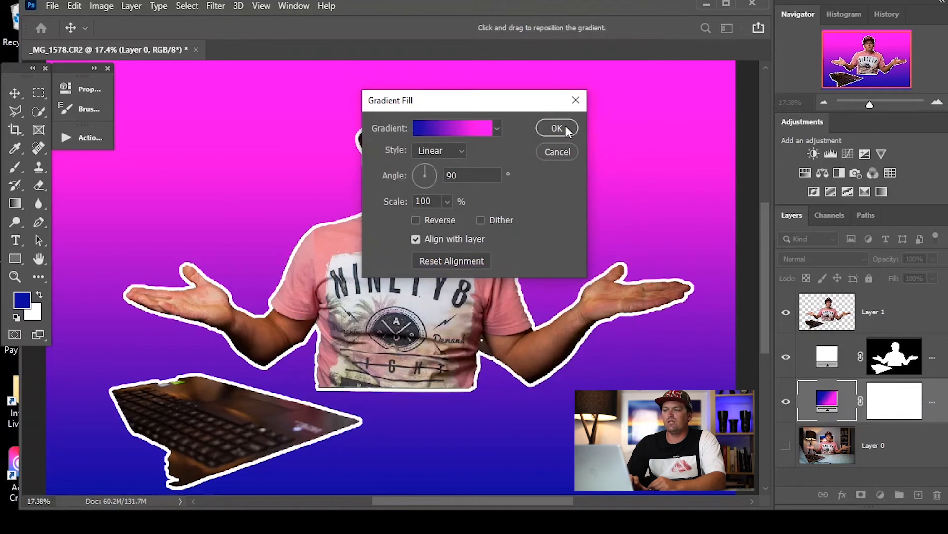
Try rotating the gradient to about -165° and set its angle back to 90°
drag(486, 108, 645, 69)
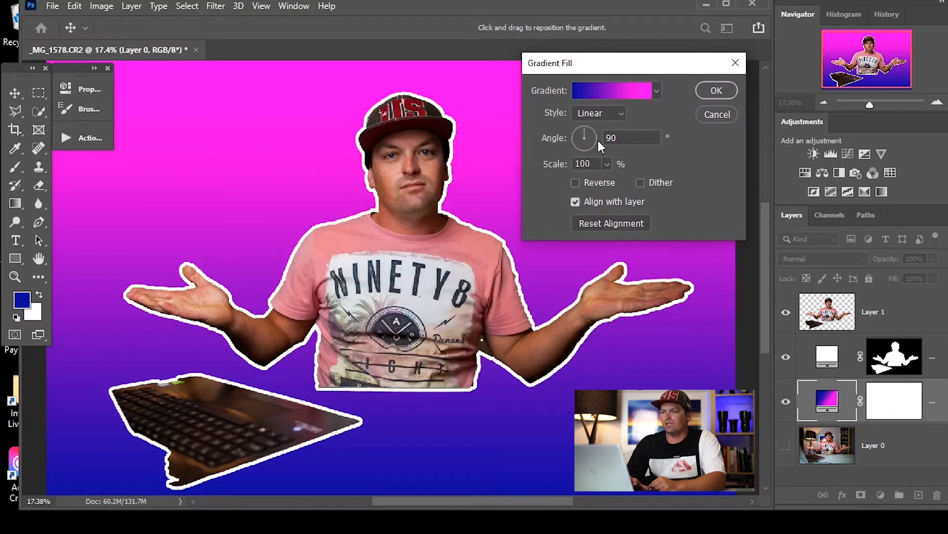
click(648, 142)
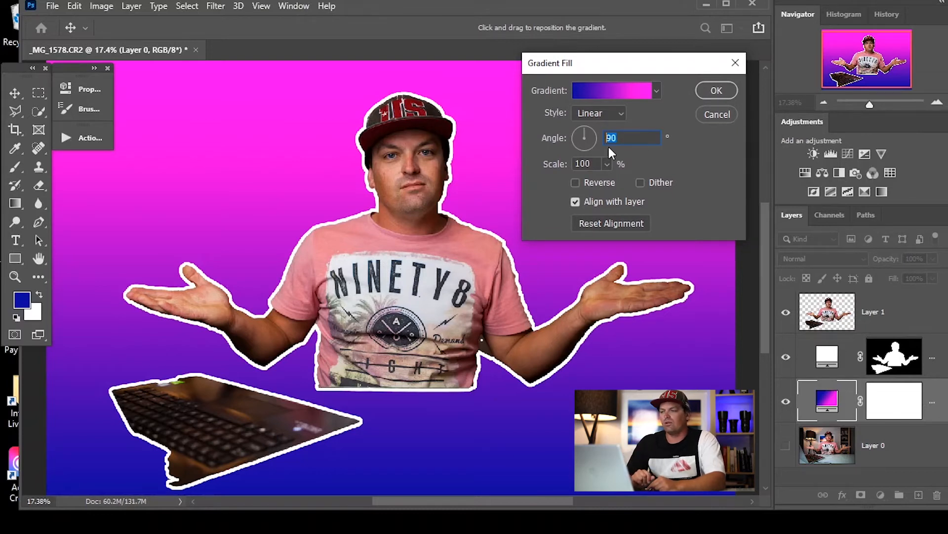
mouse_move(581, 129)
mouse_down()
mouse_move(594, 141)
mouse_move(582, 120)
mouse_move(579, 140)
mouse_up()
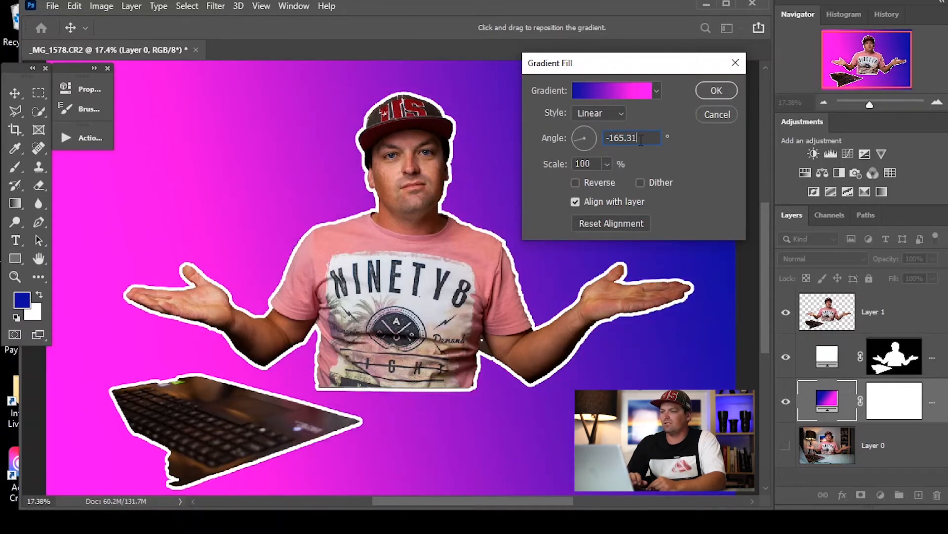
text(90)
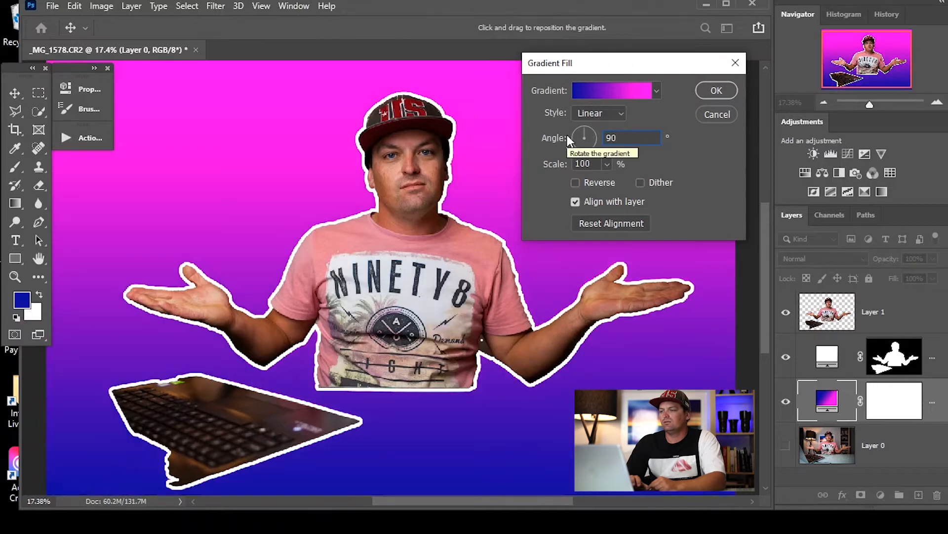
Try the gradient as linear at 56% scale and as radial at 188% scale
click(607, 166)
mouse_move(607, 179)
mouse_down()
mouse_move(641, 182)
mouse_move(577, 178)
mouse_move(615, 182)
mouse_move(604, 181)
mouse_up()
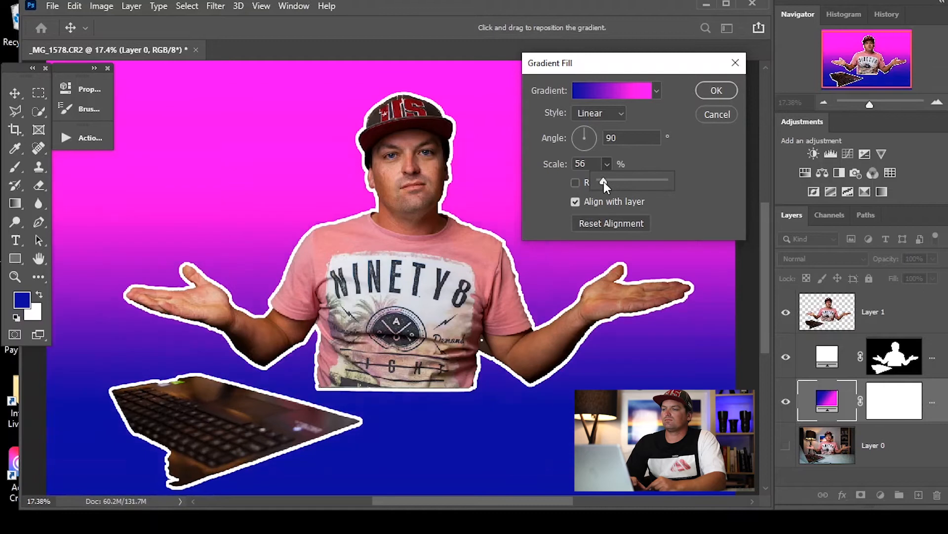
click(621, 115)
click(620, 136)
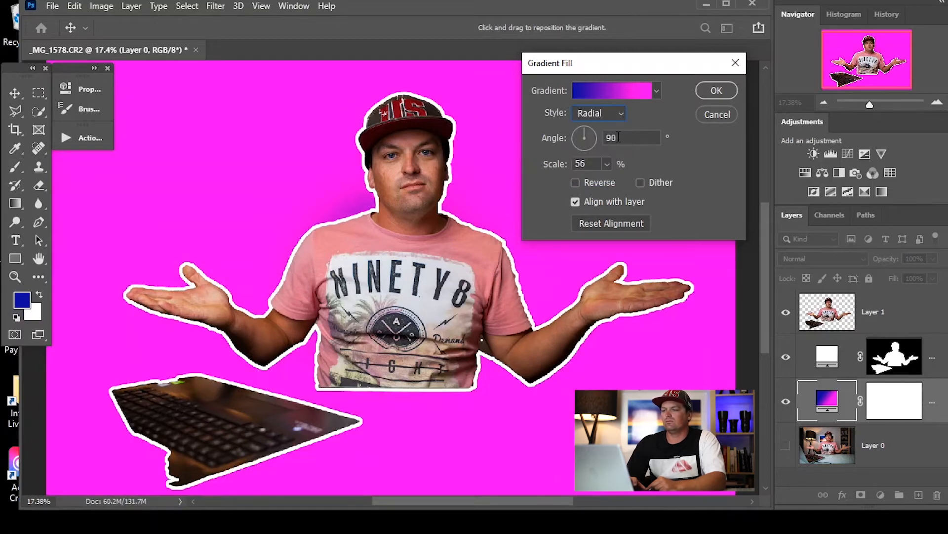
click(607, 164)
mouse_move(610, 182)
mouse_down()
mouse_move(626, 182)
mouse_move(615, 183)
mouse_up()
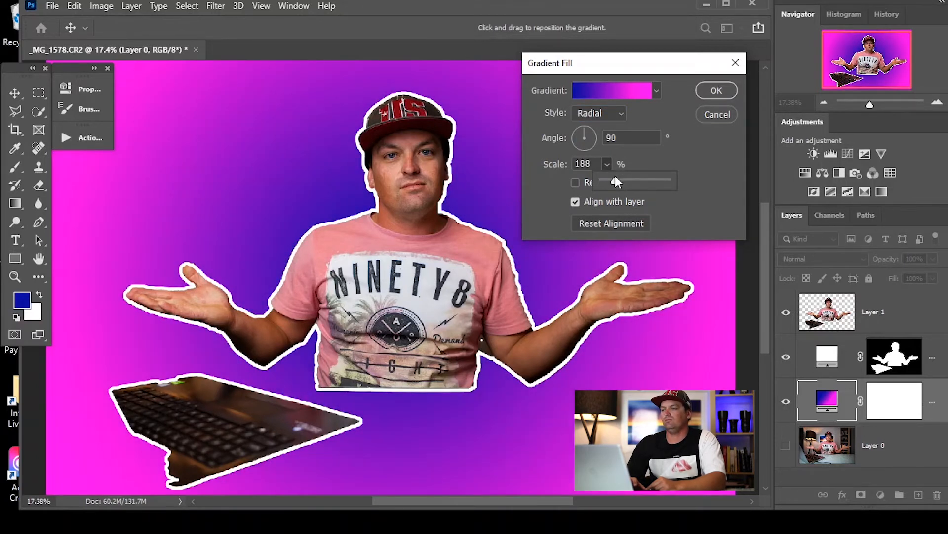
Apply the gradient fill with the Angle style at 199% scale and toggle its layer to compare the background
click(617, 118)
click(618, 149)
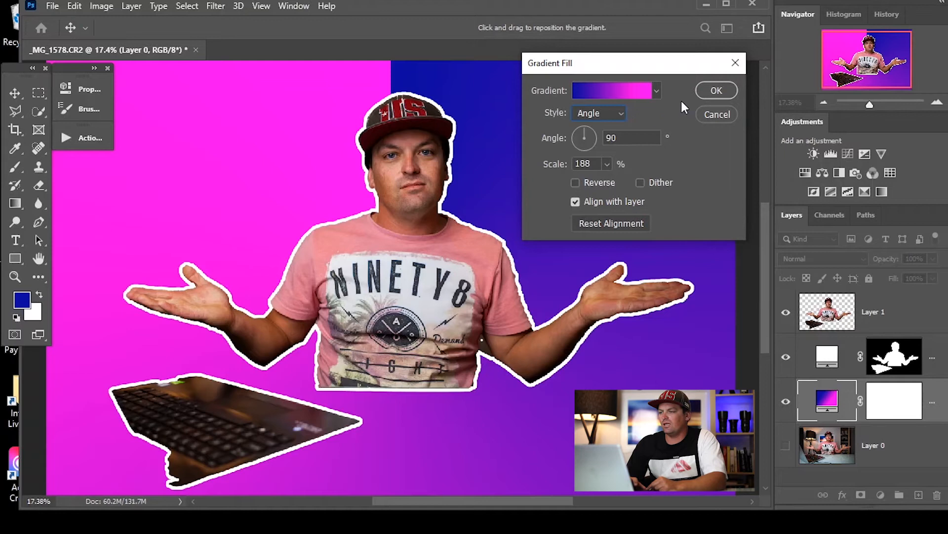
click(606, 164)
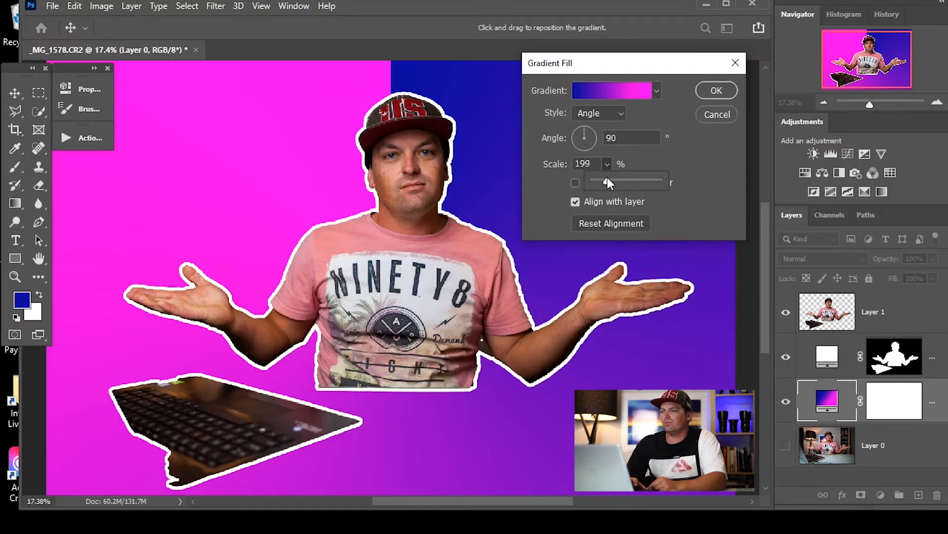
click(711, 91)
click(711, 92)
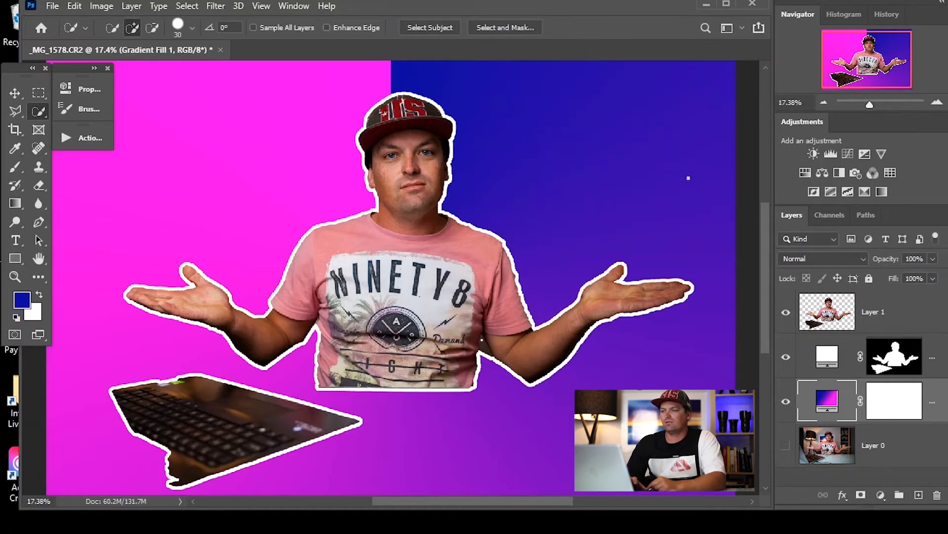
click(786, 401)
click(786, 402)
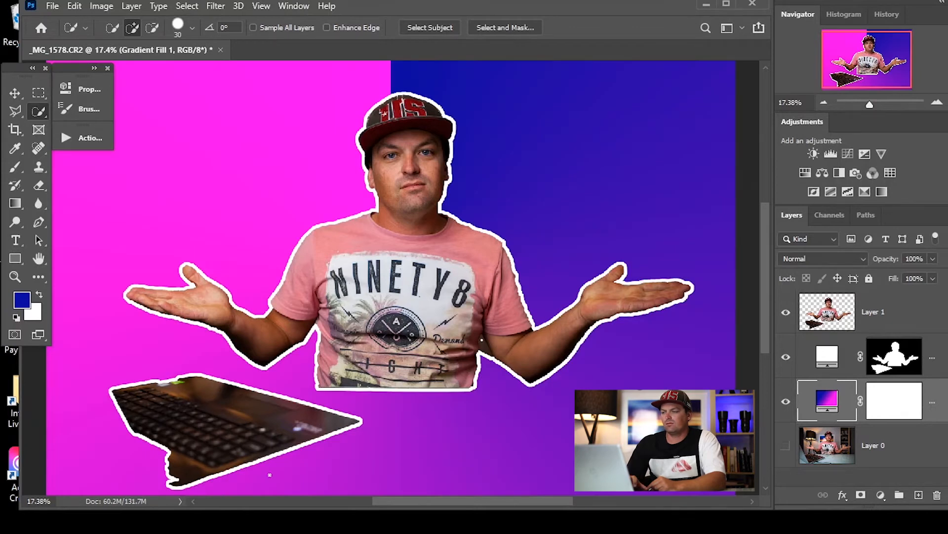
Paint the laptop shape out of the white Color Fill layer's mask with a hard black brush, viewing the mask alone while painting
alt+click(887, 364)
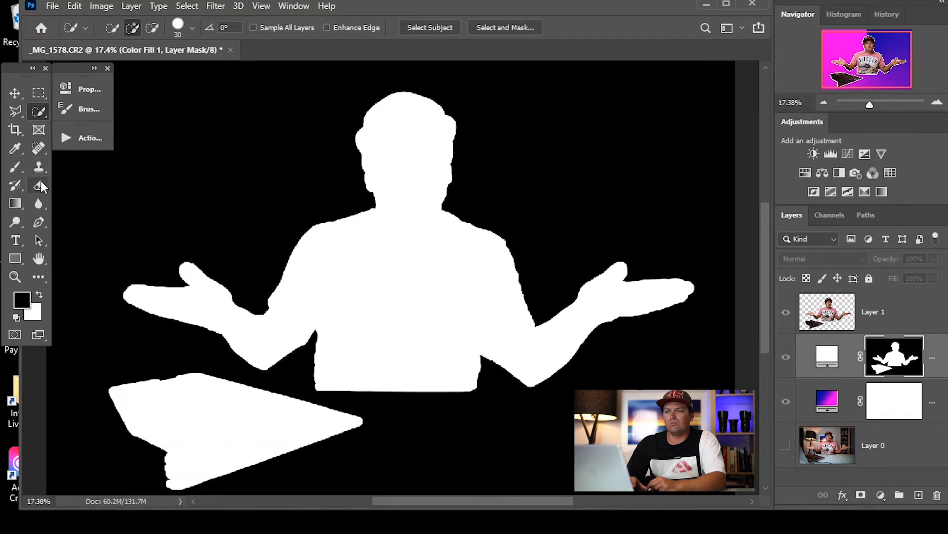
key(b)
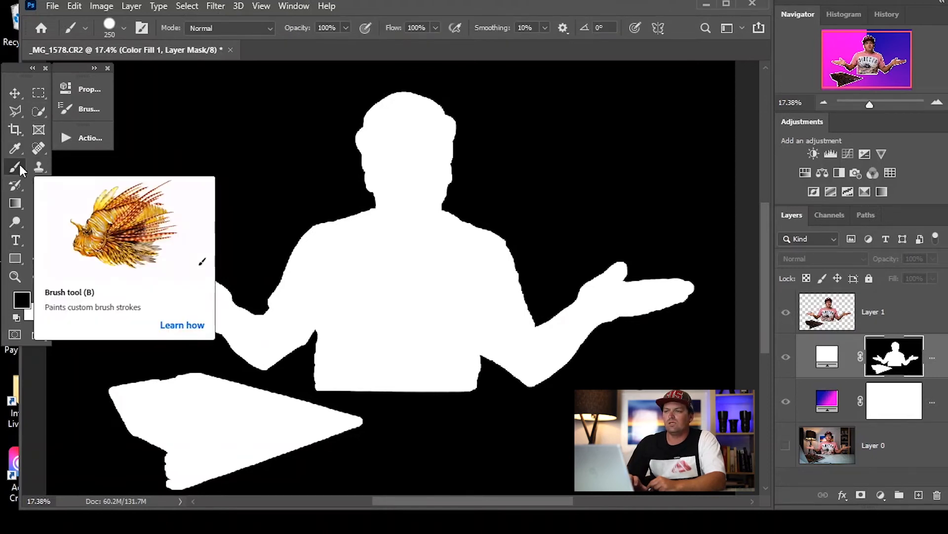
click(124, 28)
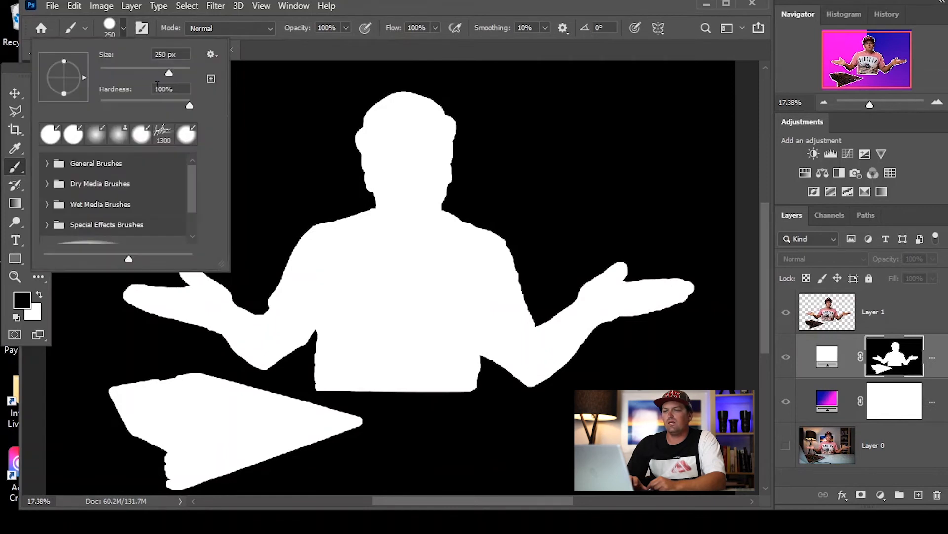
key(Tab)
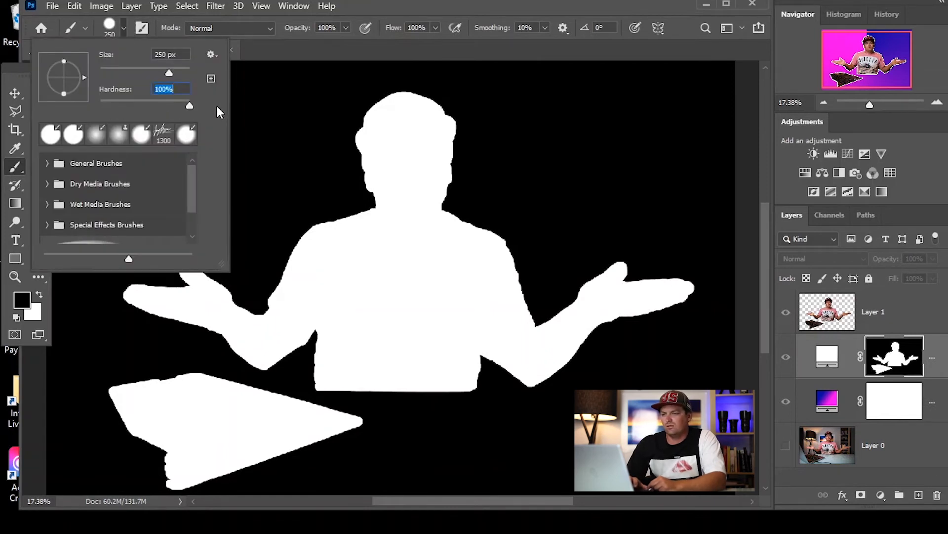
click(124, 28)
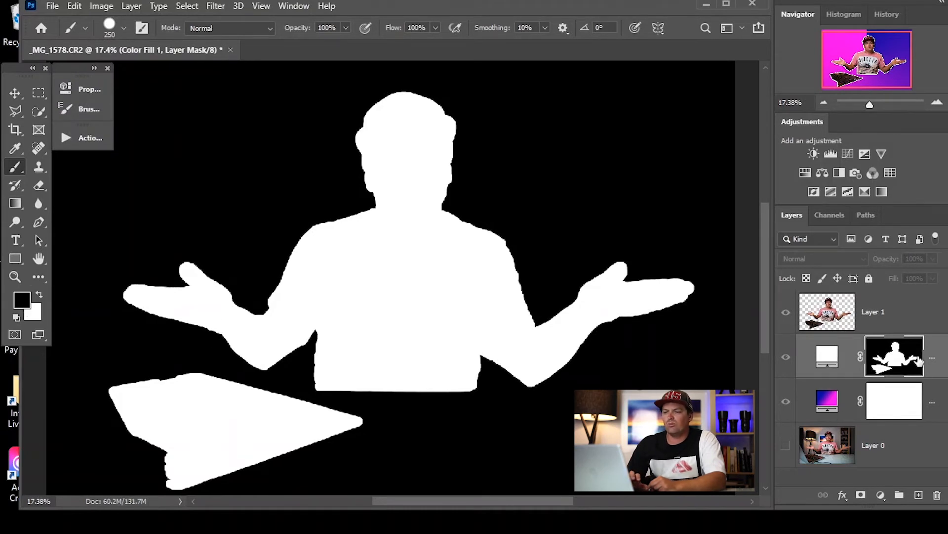
mouse_move(111, 395)
mouse_down()
mouse_move(206, 380)
mouse_move(359, 428)
mouse_move(266, 447)
mouse_move(174, 481)
mouse_move(123, 421)
mouse_move(221, 405)
mouse_move(279, 430)
mouse_move(158, 461)
mouse_move(170, 433)
mouse_move(244, 419)
mouse_up()
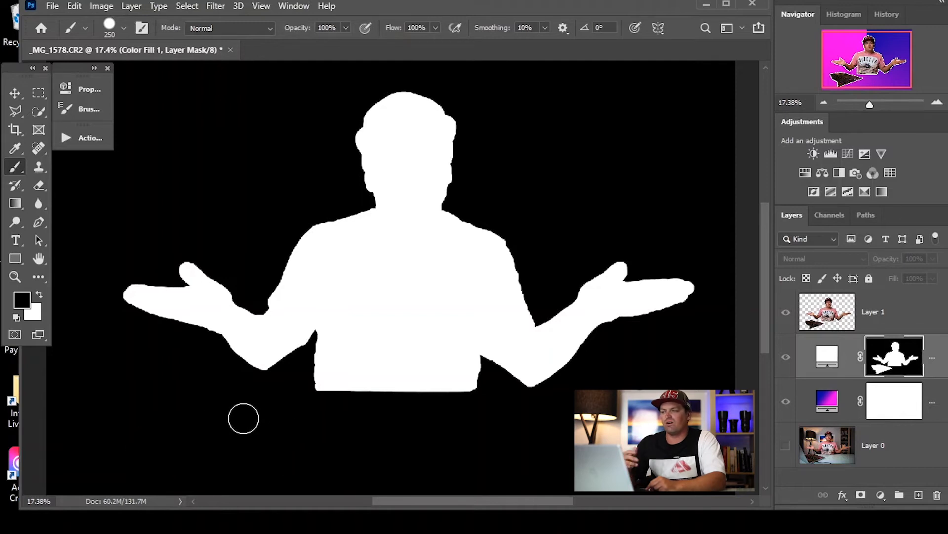
alt+click(899, 358)
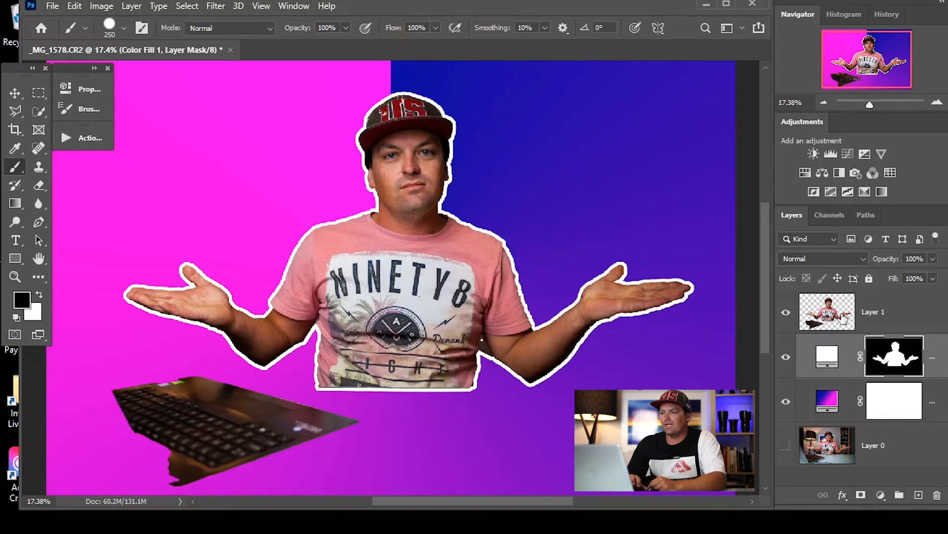
Add a layer mask to Layer 1 and paint the laptop out of it in black
click(840, 321)
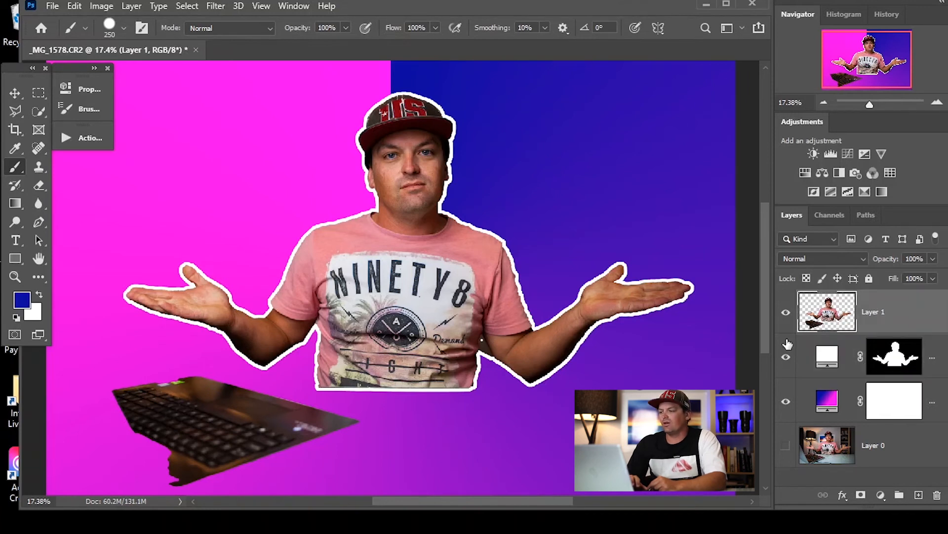
click(863, 496)
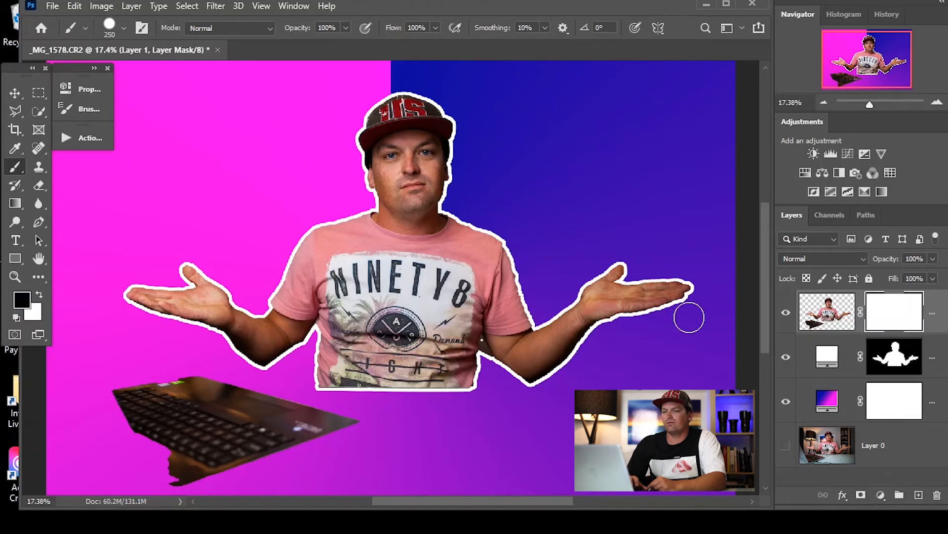
mouse_move(106, 397)
mouse_down()
mouse_move(202, 385)
mouse_move(319, 422)
mouse_move(356, 422)
mouse_move(162, 493)
mouse_move(156, 460)
mouse_move(121, 421)
mouse_move(132, 414)
mouse_move(216, 415)
mouse_move(276, 433)
mouse_move(146, 404)
mouse_move(305, 433)
mouse_move(162, 464)
mouse_move(164, 446)
mouse_move(135, 441)
mouse_up()
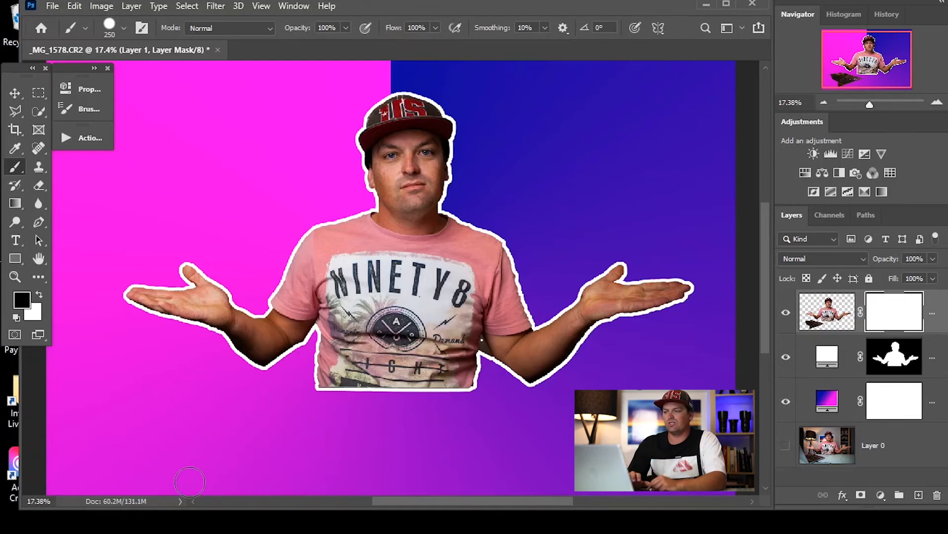